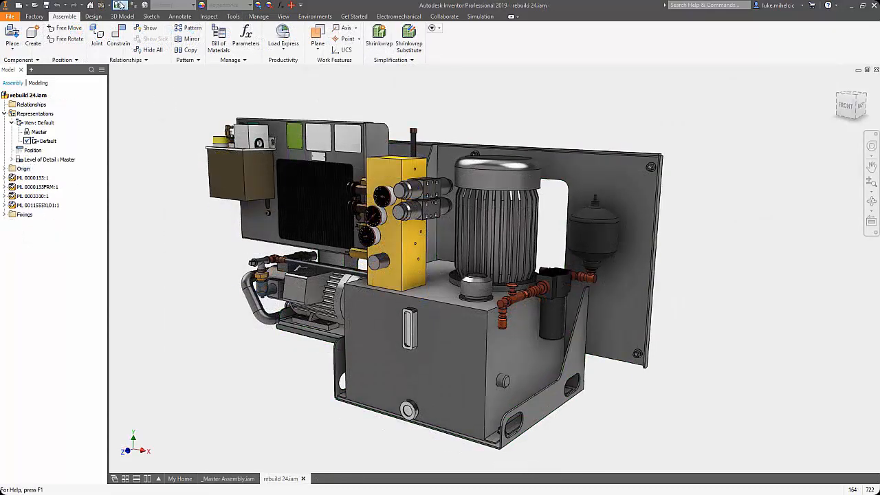
Step: Open the base plate part ML 0000133BTM from the assembly, unsuppress its Flange6 feature, and close the part to return to the assembly
right_click(468, 445)
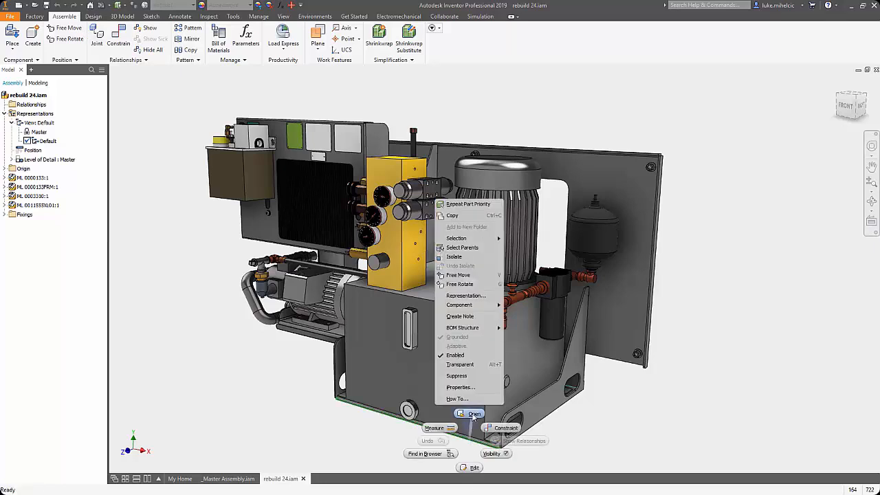
left_click(473, 413)
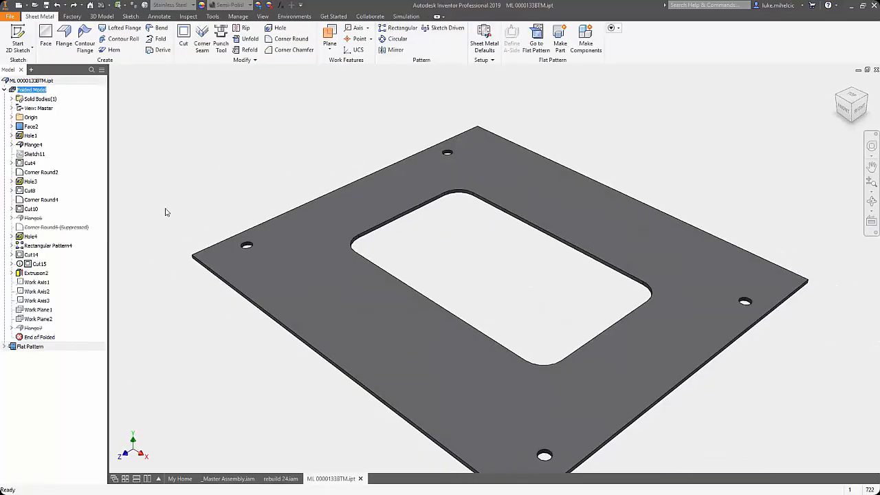
right_click(32, 219)
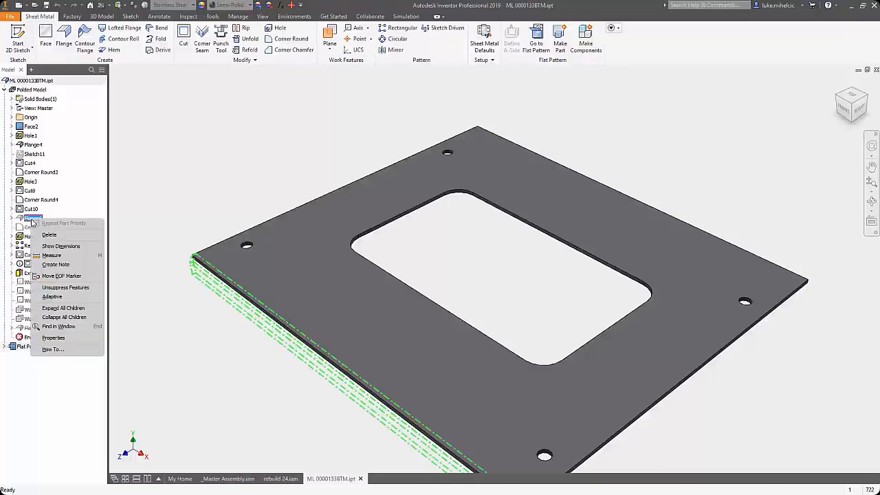
left_click(65, 287)
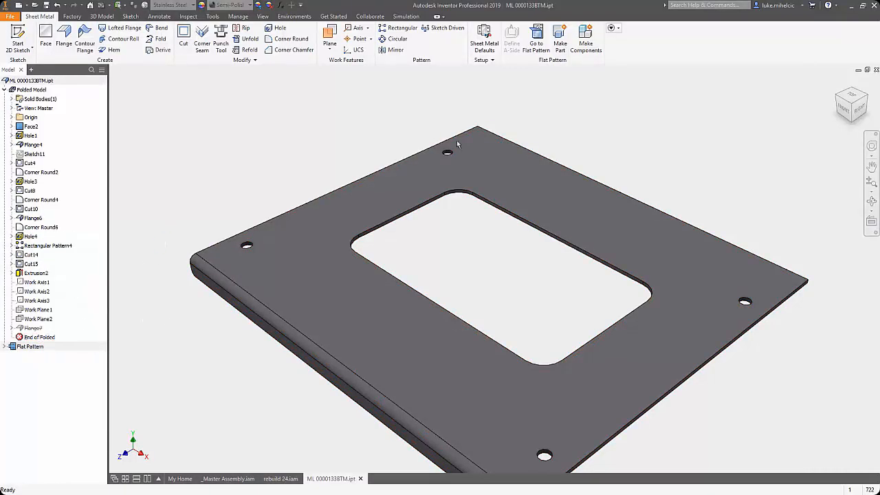
left_click(876, 70)
left_click(356, 268)
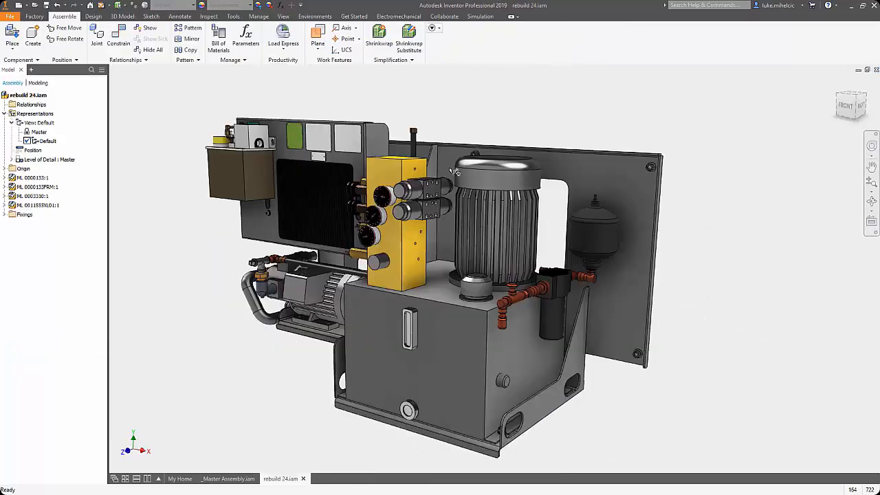
Step: Open the side plate ML 0000133RT and use Direct edit to move its inner corner round face, entering 25.4 mm for the upward distance
right_click(554, 396)
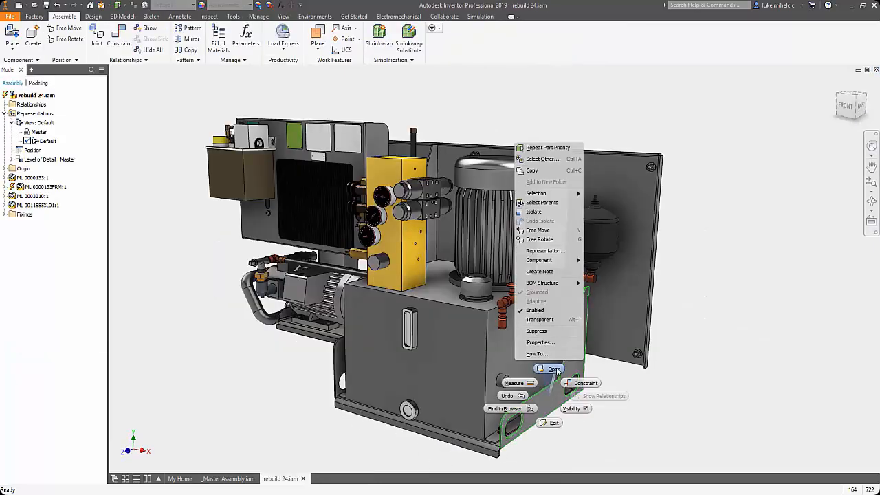
left_click(554, 369)
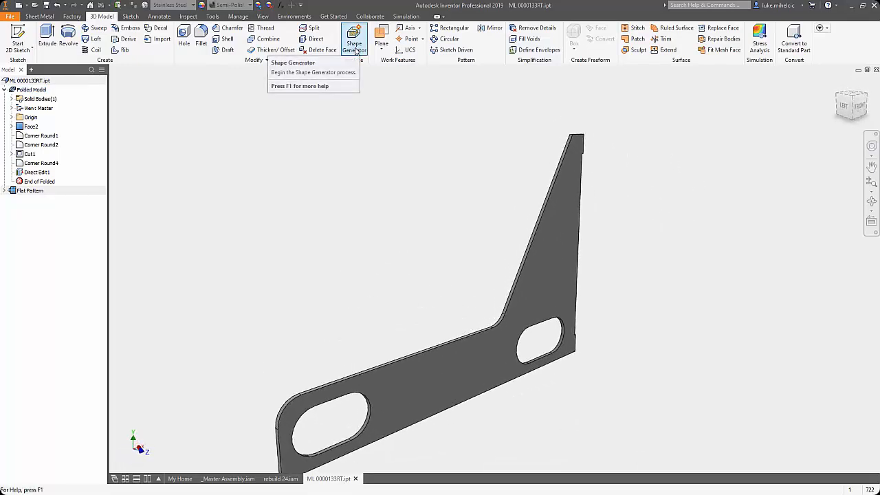
left_click(314, 39)
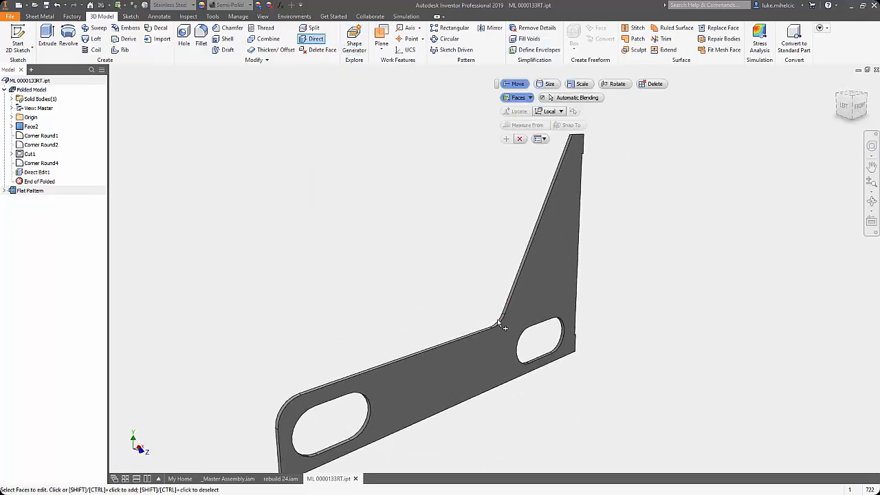
scroll(505, 328, "up", 2)
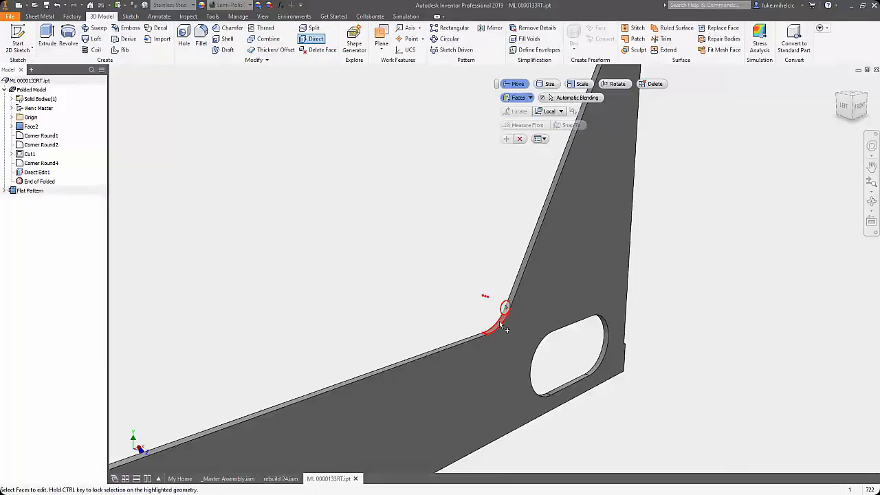
left_click(500, 323)
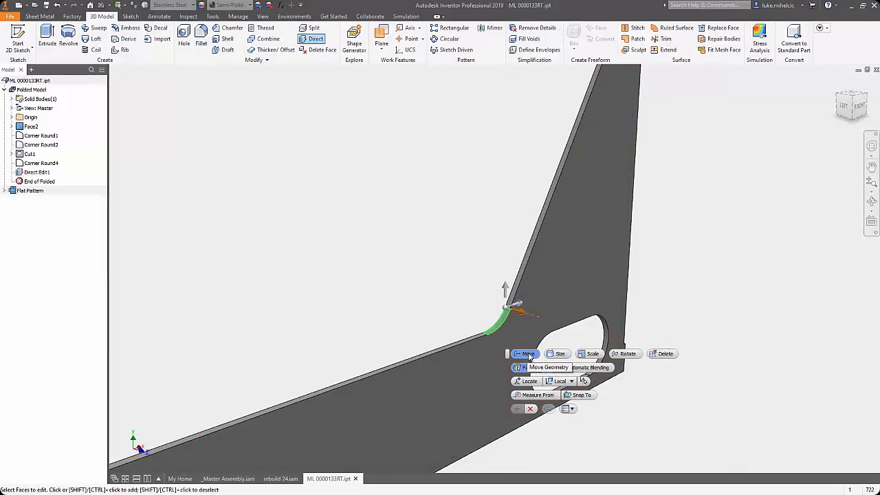
left_click_drag(508, 304, 439, 265)
scroll(434, 289, "down", 2)
type("25.4")
key("Return")
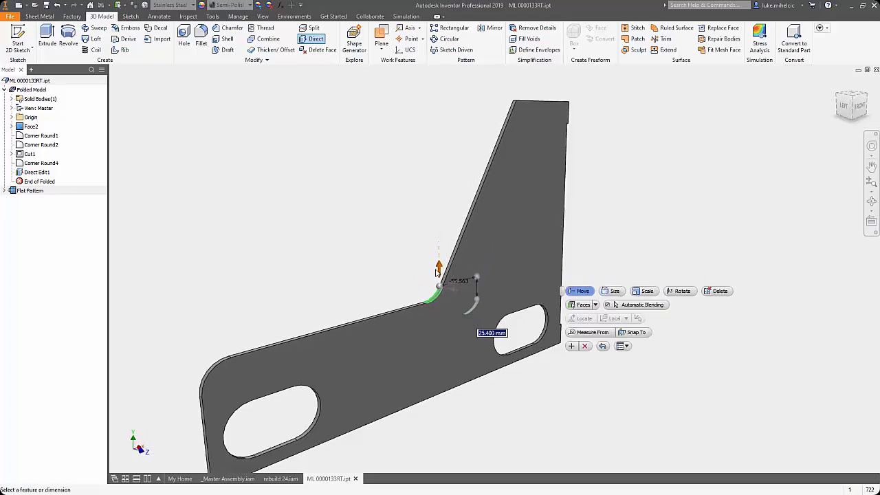
left_click(571, 346)
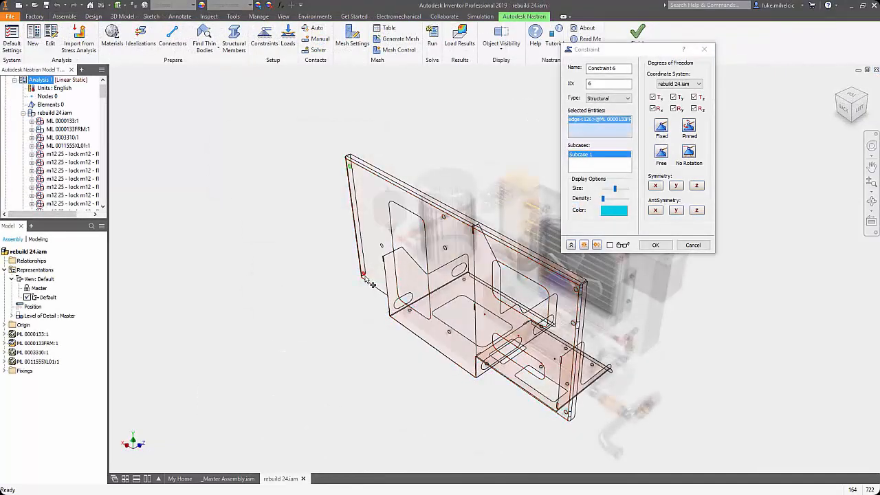
Step: Add the remaining mounting hole edges on the frame's back plate to the selected entities of structural Constraint 6
left_click(370, 282)
left_click(385, 251)
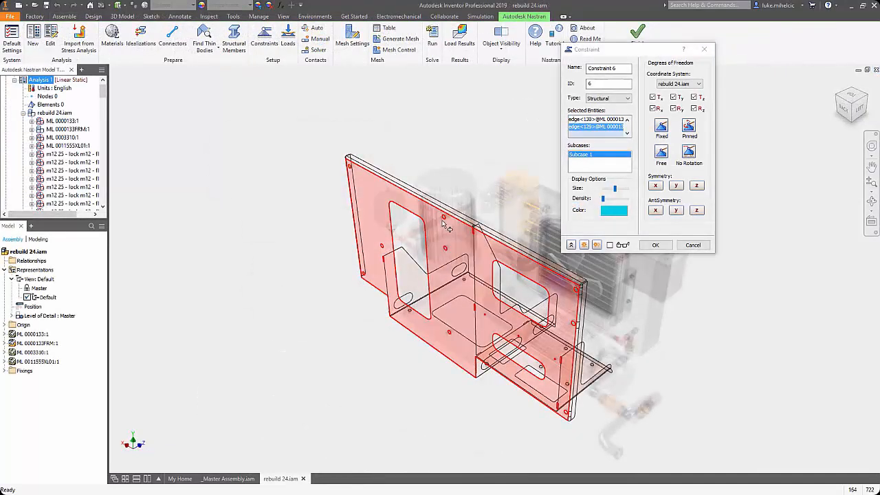
left_click(447, 251)
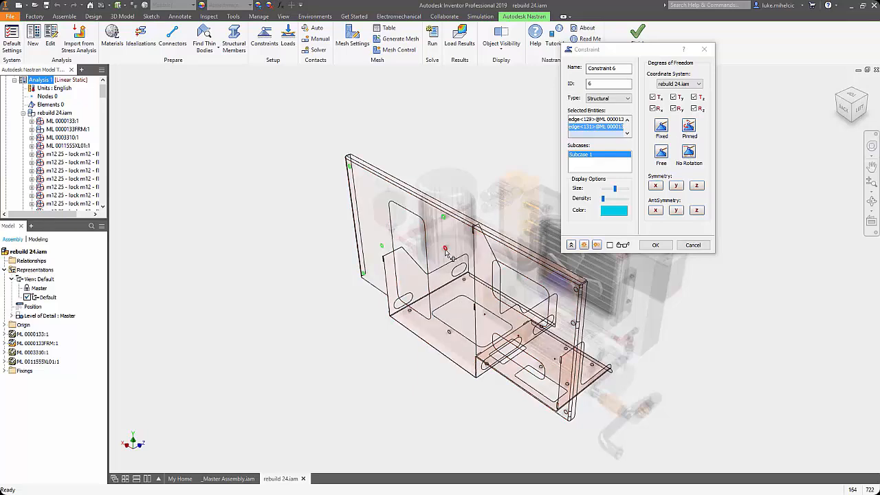
left_click(450, 335)
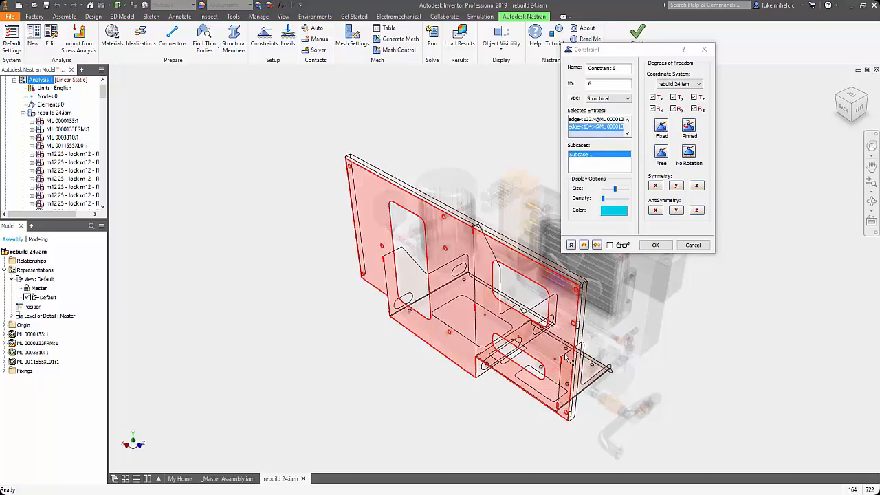
left_click(577, 292)
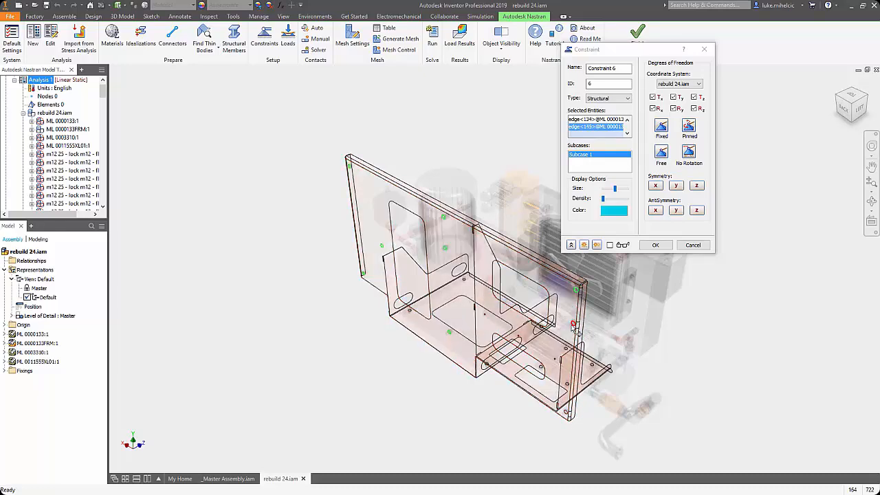
left_click(568, 413)
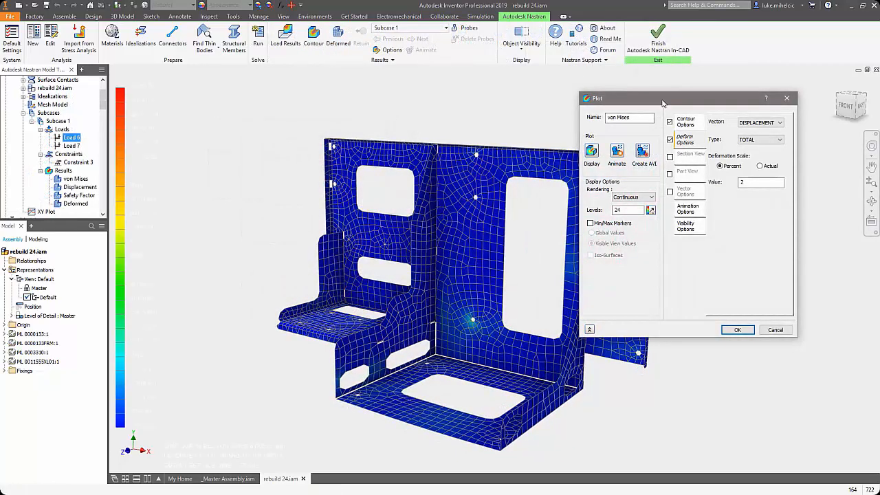
Step: Move the Plot dialog clear of the frame model and stop the total displacement animation
left_click_drag(675, 99, 742, 54)
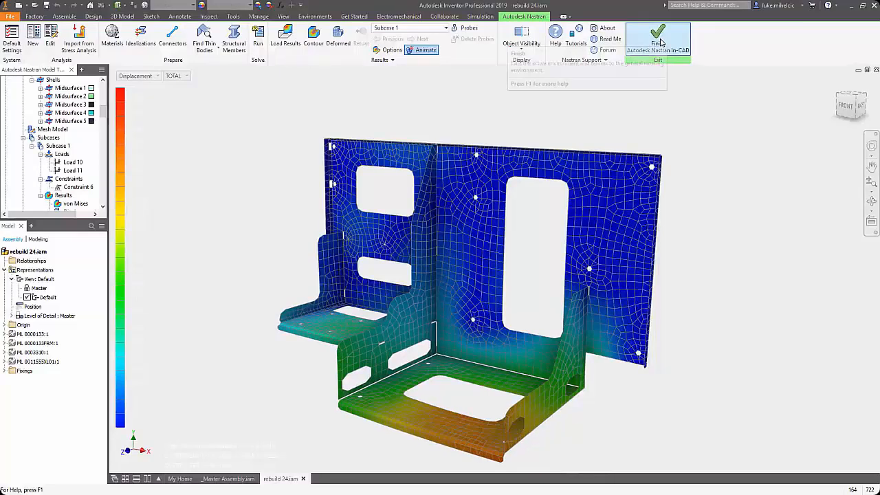
left_click(432, 50)
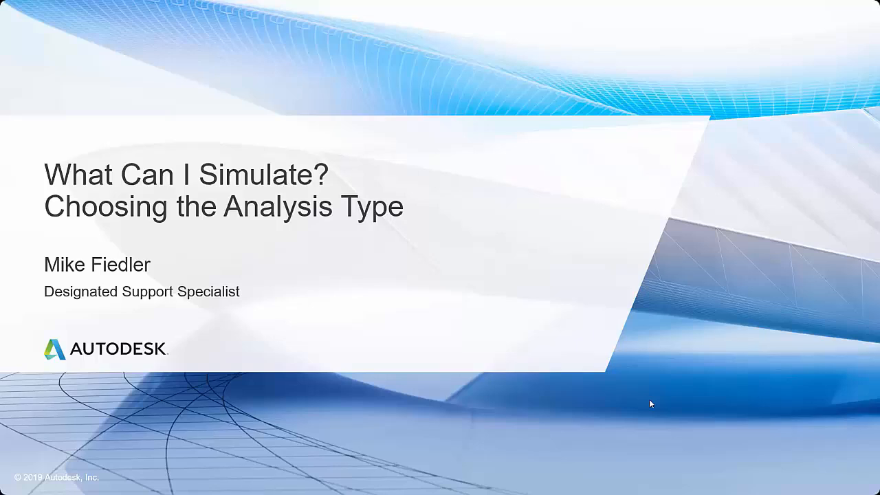
Step: End the slide show and switch to Inventor, bringing up the loader arm part PK46.25.01.001.ipt
key("Escape")
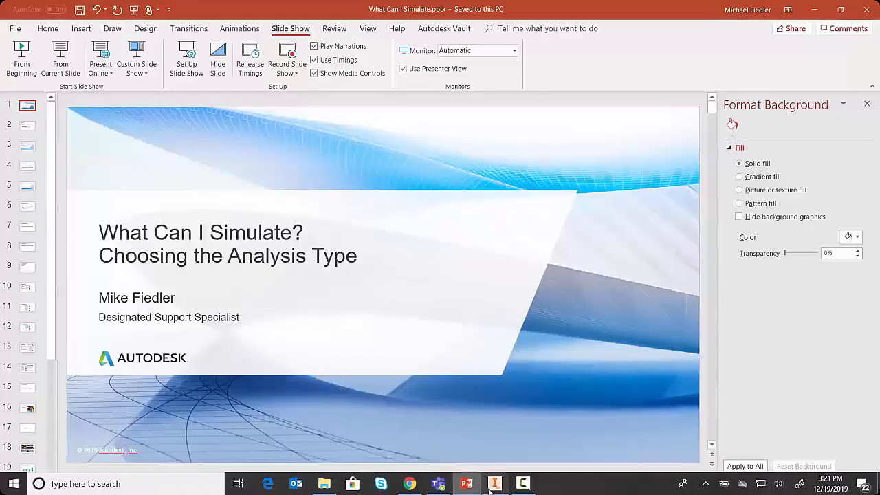
left_click(494, 484)
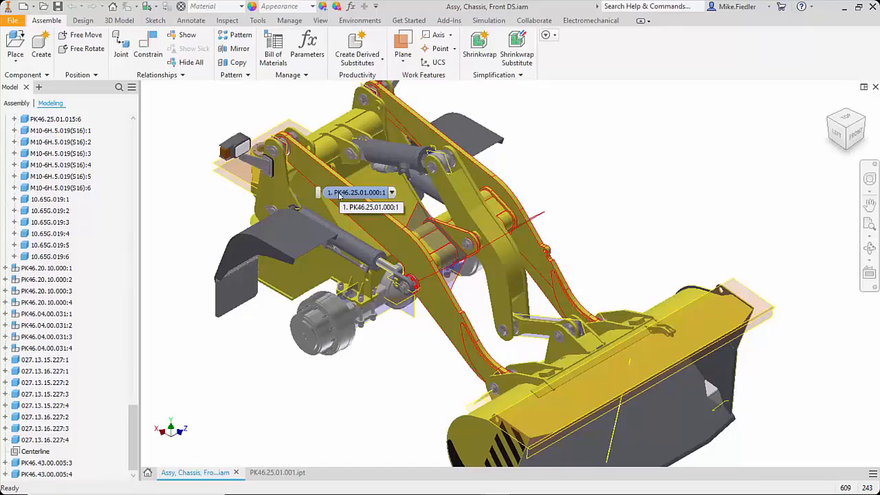
left_click(290, 476)
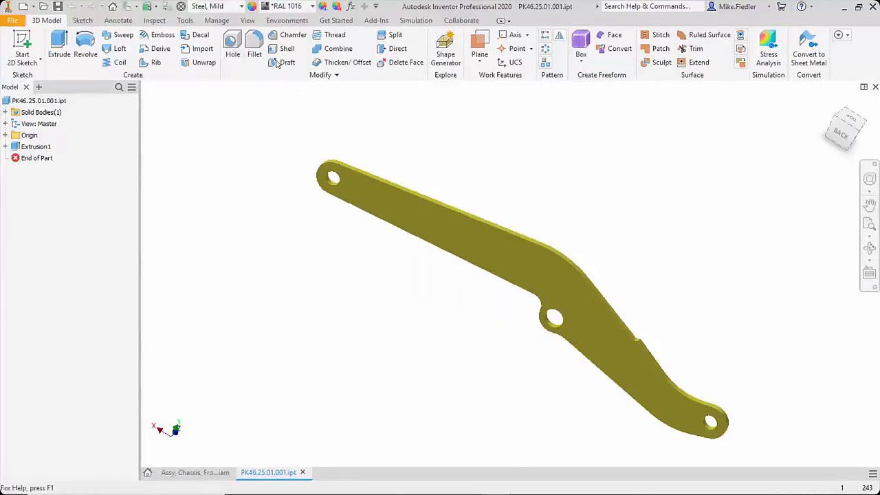
Step: Examine the study types offered for a new Stress Analysis study of the arm part, then cancel and finish the analysis
left_click(287, 21)
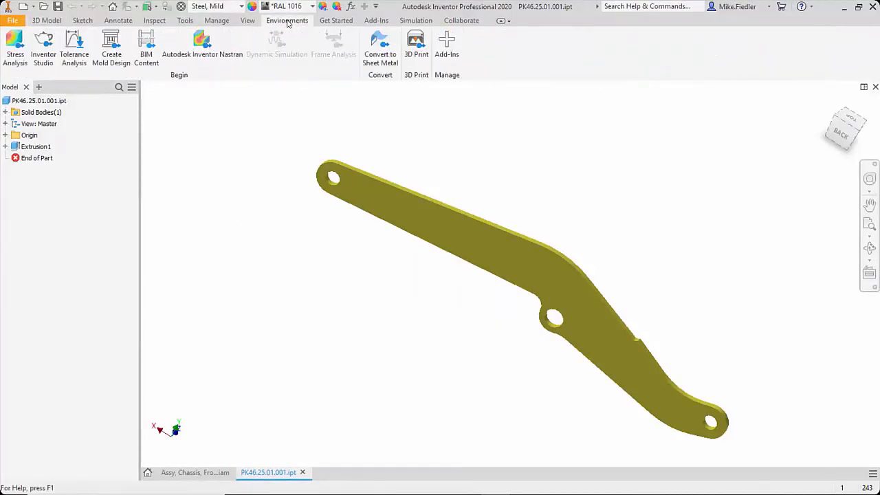
left_click(41, 100)
left_click(15, 58)
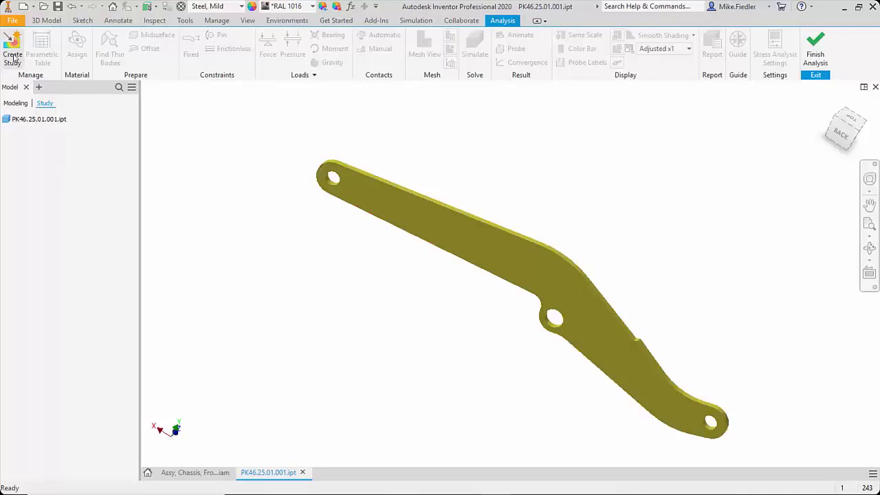
left_click(12, 55)
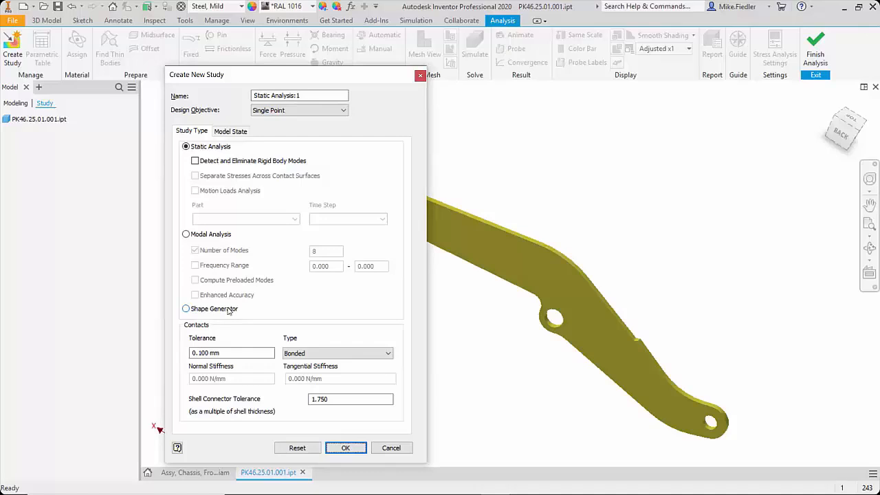
left_click(402, 449)
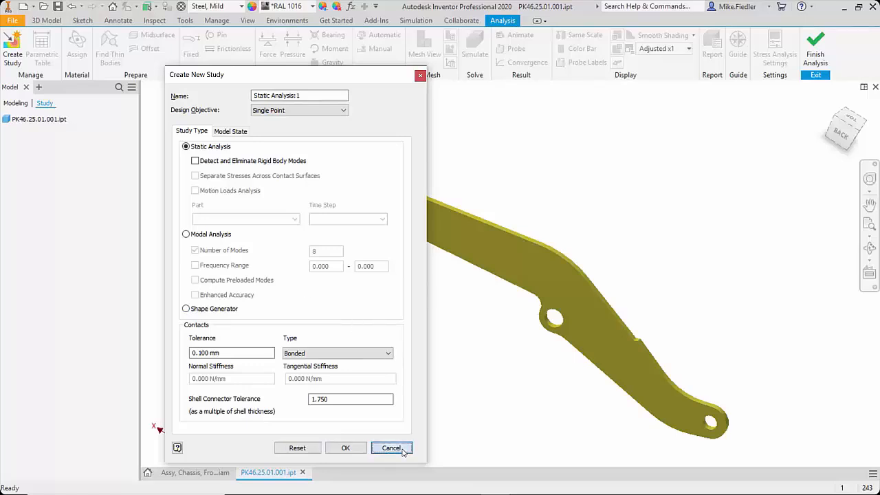
left_click(815, 58)
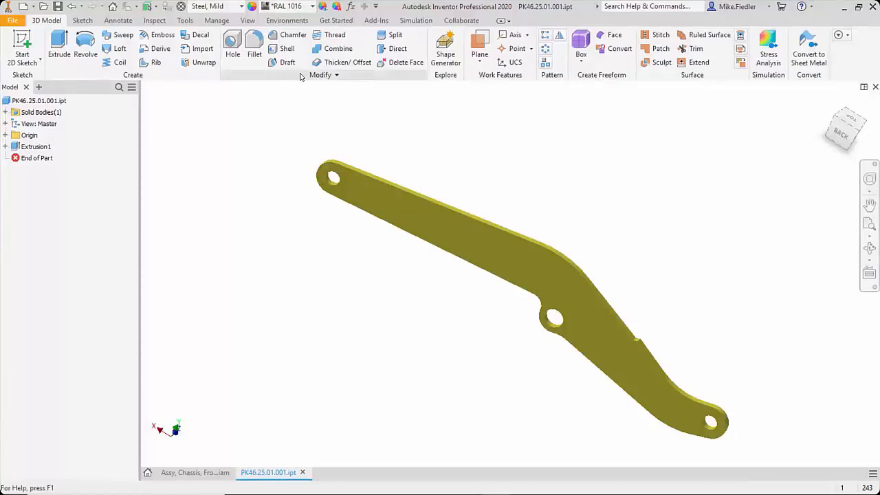
Step: Enter the Autodesk Inventor Nastran environment for the loader arm part
left_click(287, 21)
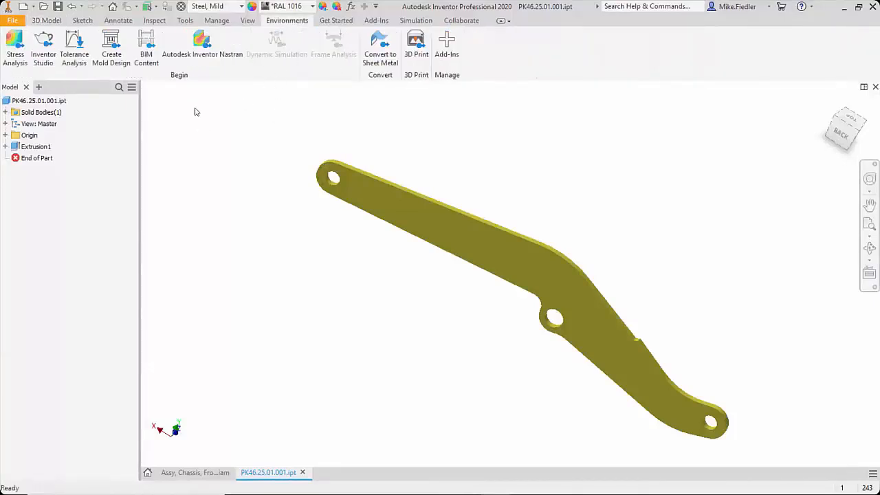
left_click(203, 55)
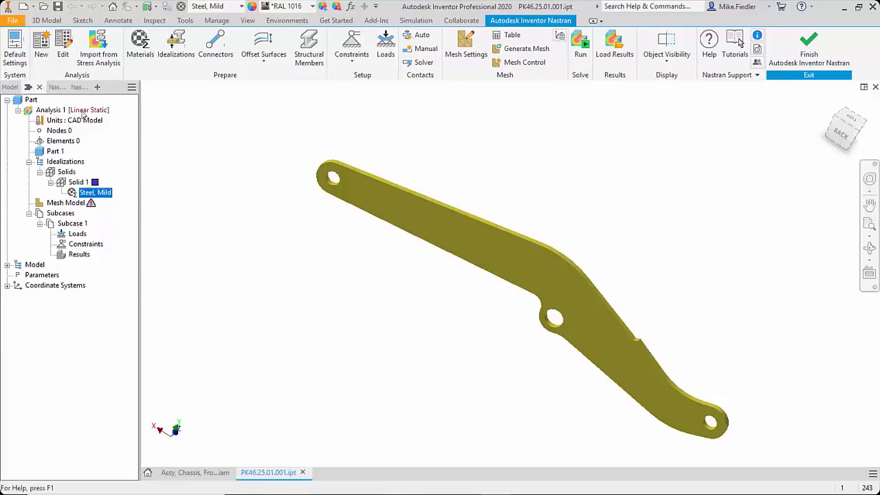
Step: Examine the analysis types available in the settings of Analysis 1, then cancel without changing the type
double_click(55, 110)
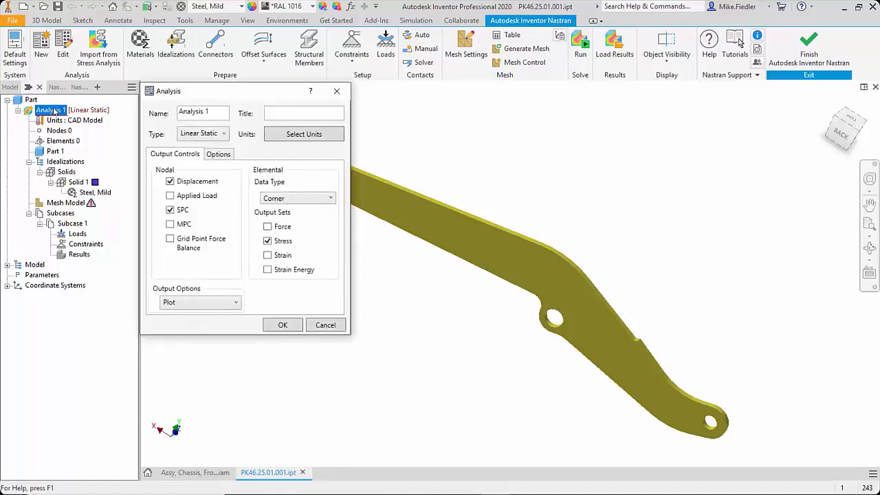
left_click_drag(193, 92, 231, 85)
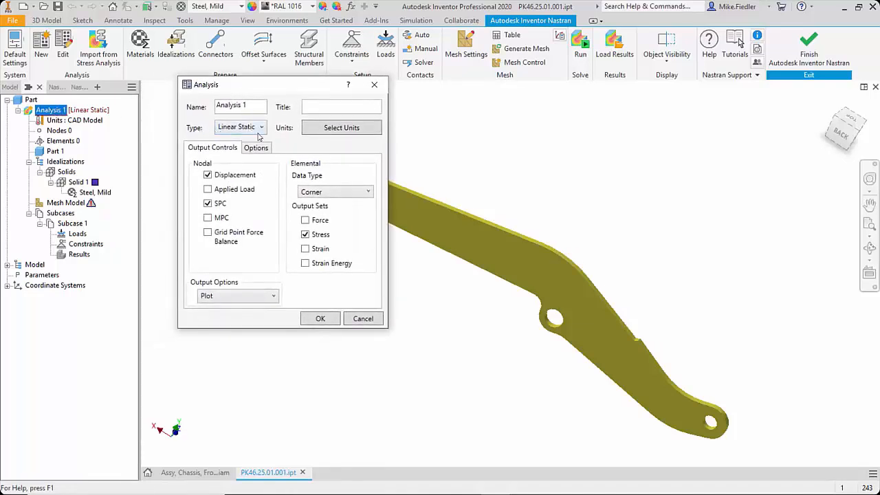
left_click(259, 132)
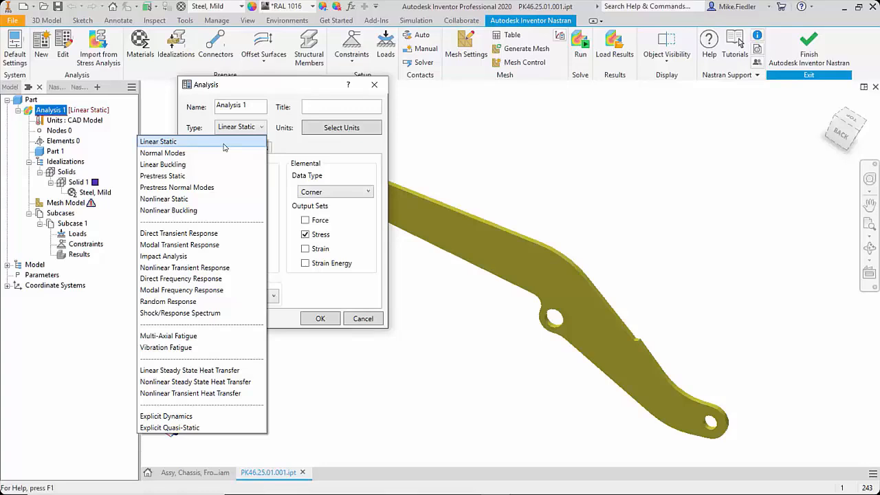
left_click(358, 323)
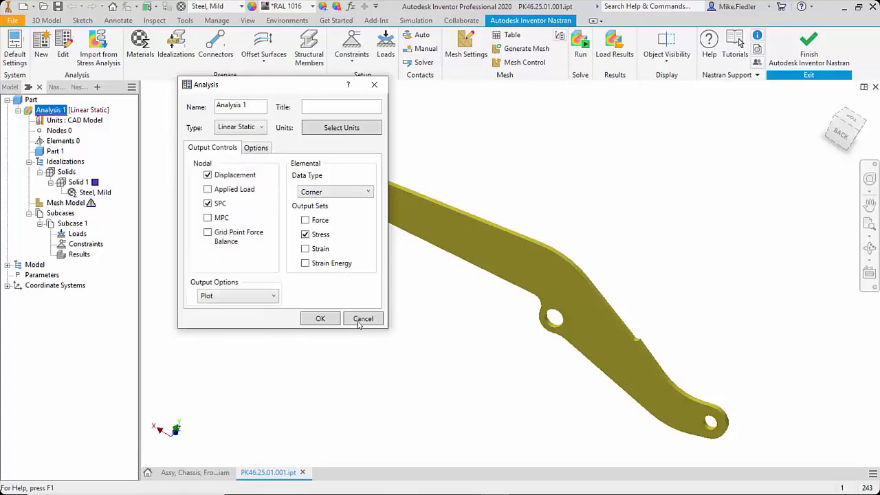
left_click(362, 318)
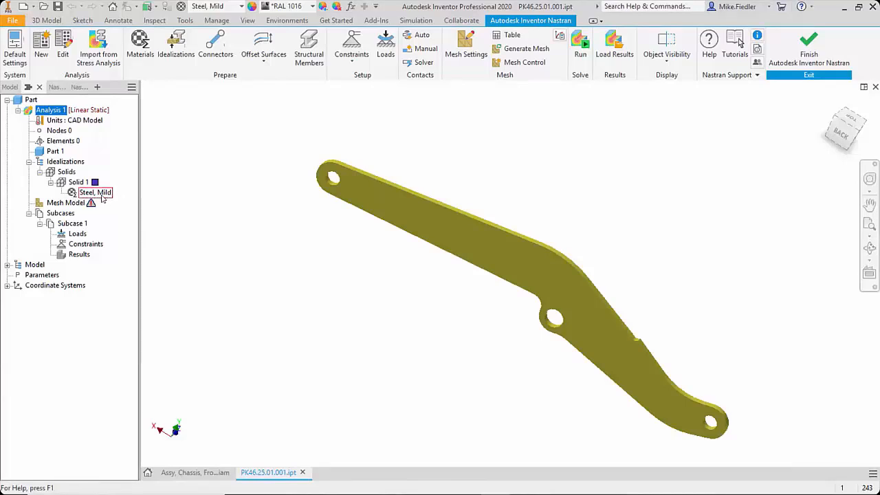
Step: Open the Steel, Mild material of Solid 1 for editing, examine the loadable Nastran material database files, and close the material database
right_click(89, 195)
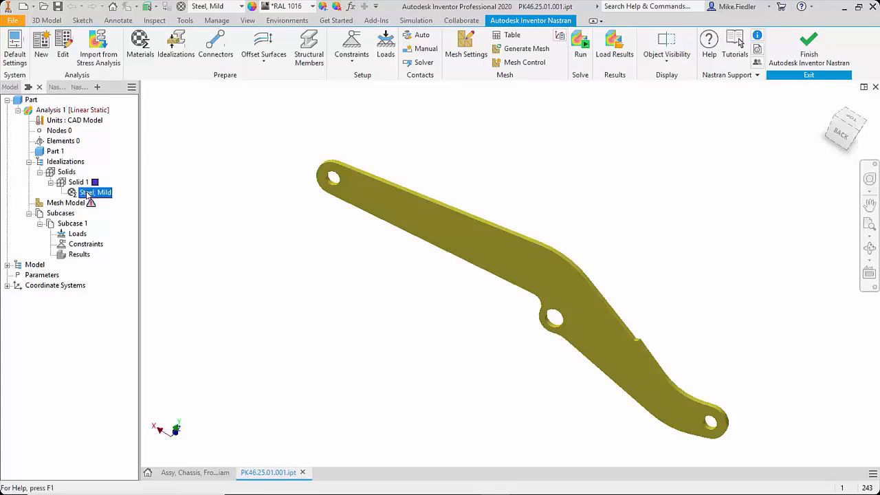
left_click(114, 200)
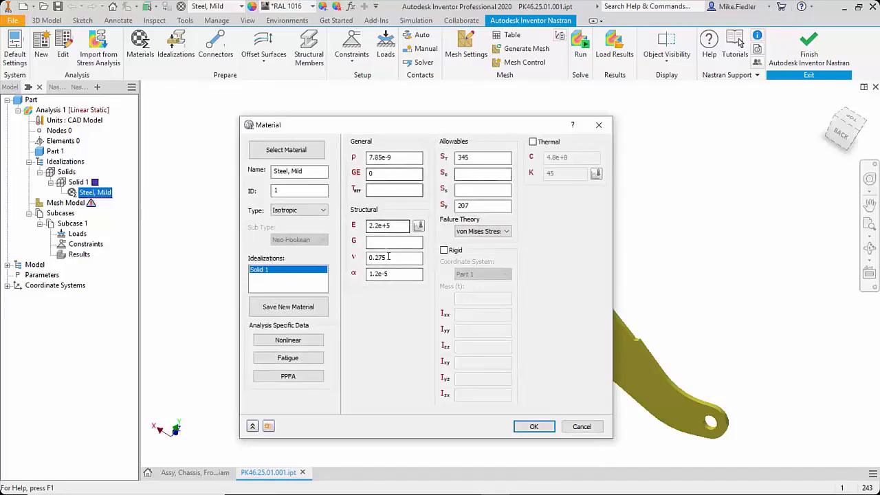
left_click(285, 150)
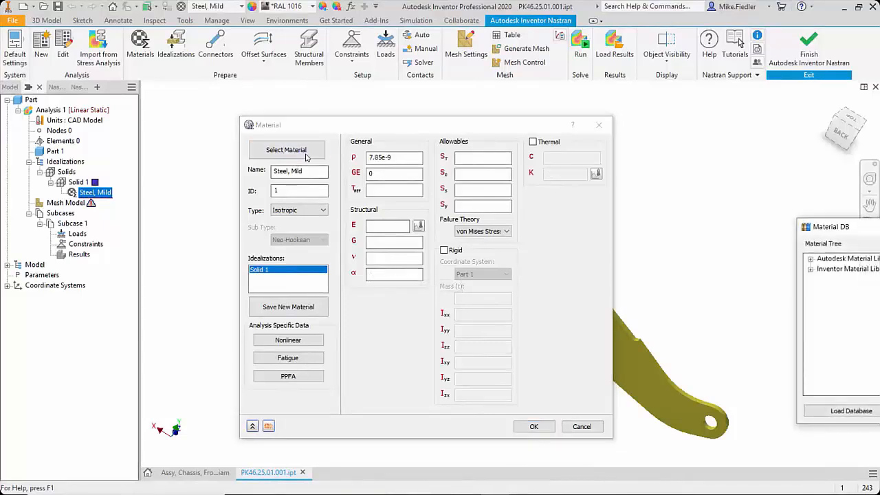
left_click_drag(856, 233, 523, 196)
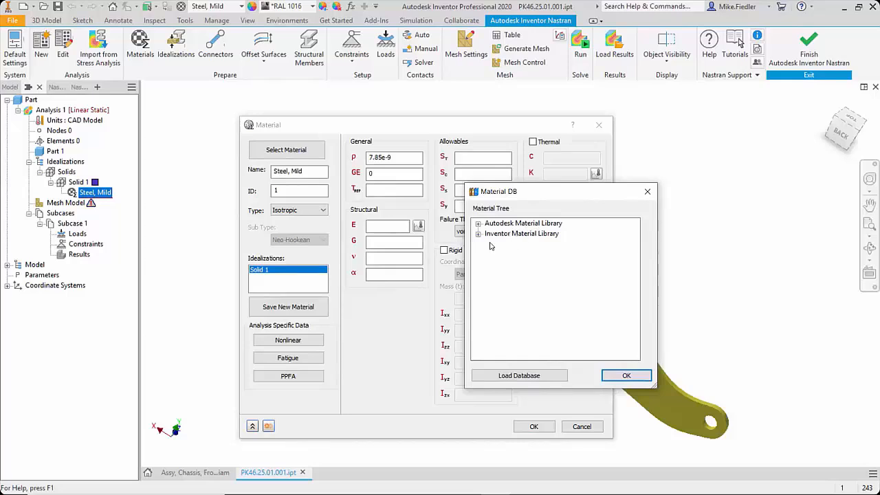
left_click(526, 376)
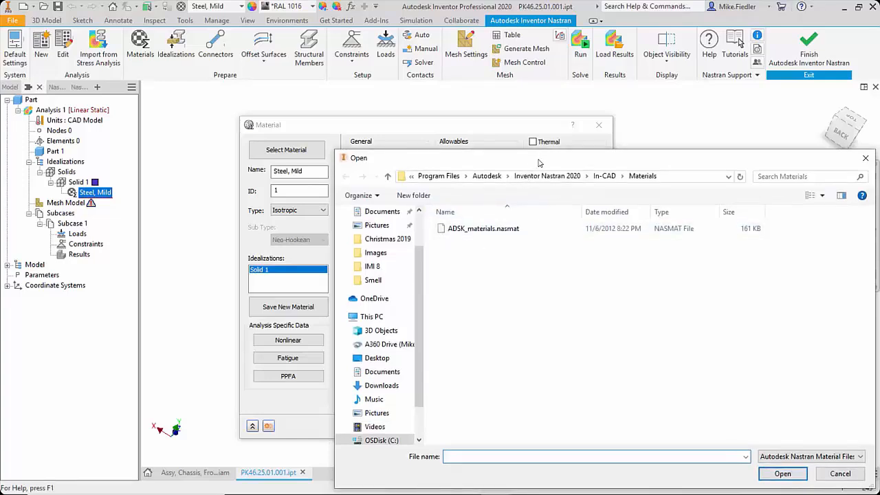
left_click_drag(538, 164, 413, 124)
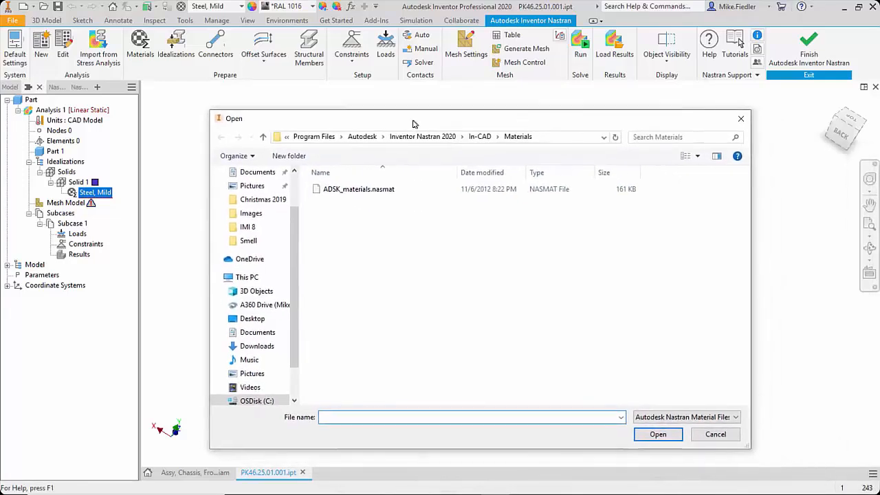
left_click(740, 119)
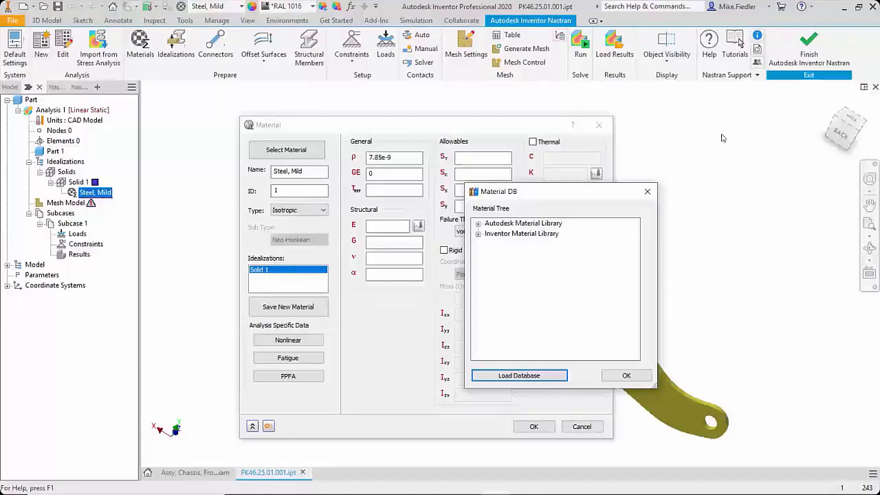
left_click(647, 193)
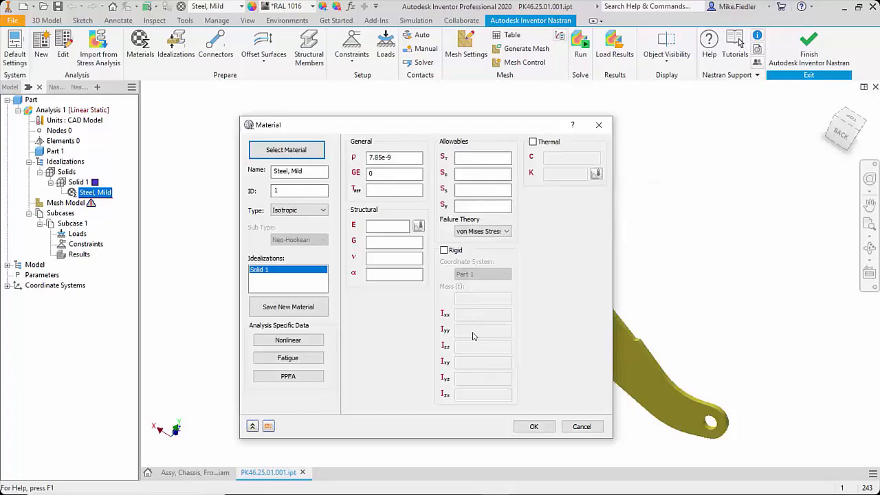
Step: Assign Steel ASTM A36 from the Autodesk Material Library as the material of Solid 1 and expand Solid 1 in the tree
left_click(302, 151)
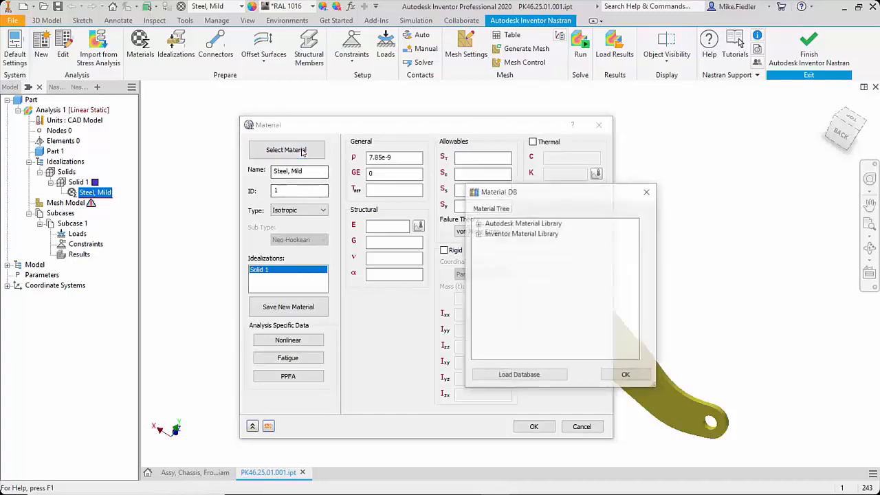
left_click(478, 224)
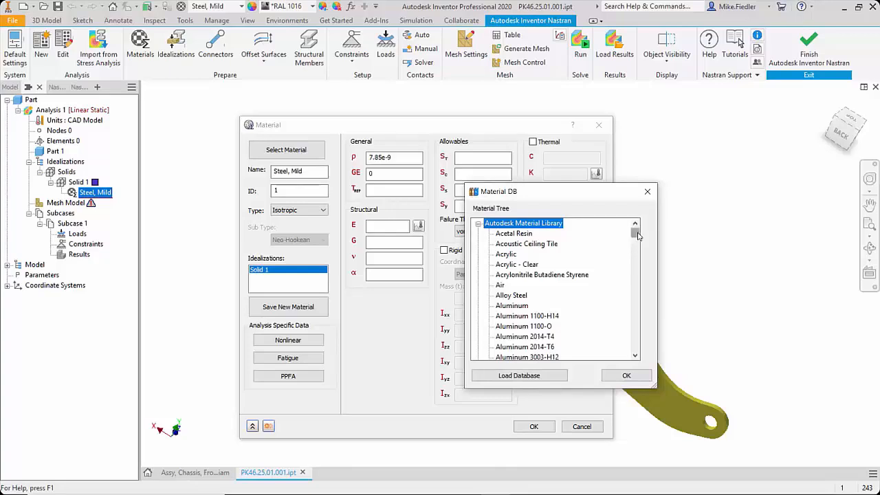
left_click_drag(637, 236, 618, 334)
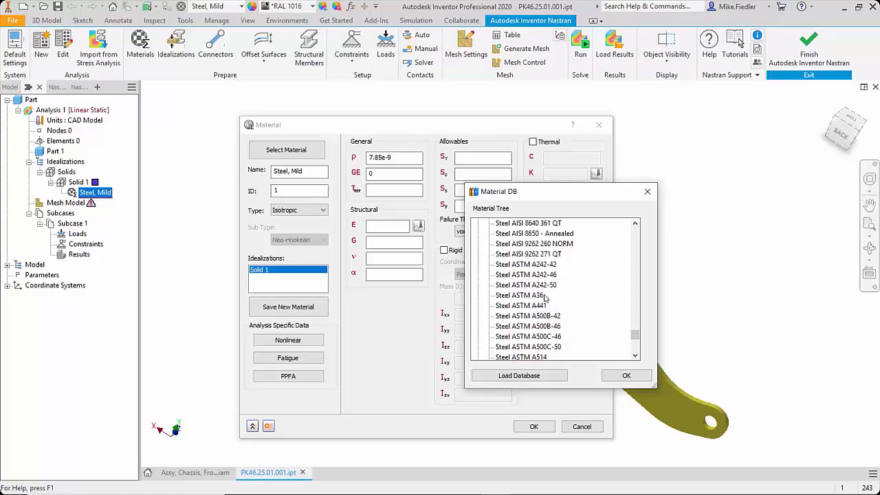
left_click(543, 295)
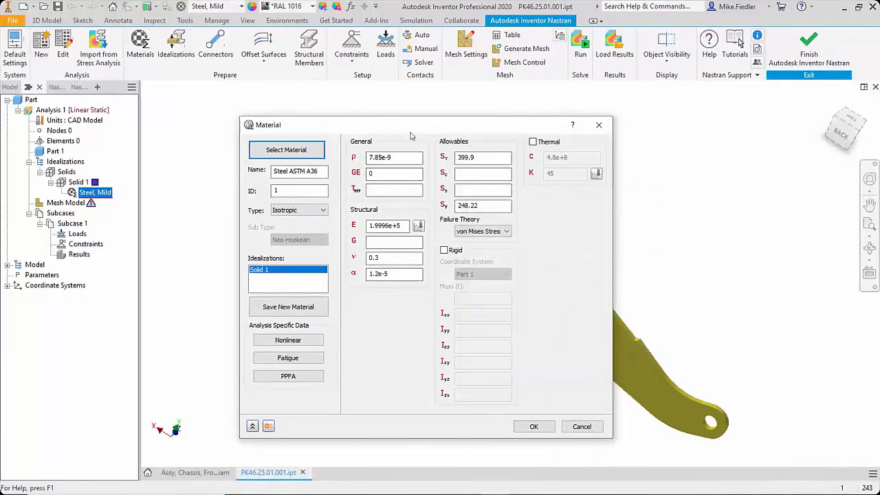
left_click(532, 426)
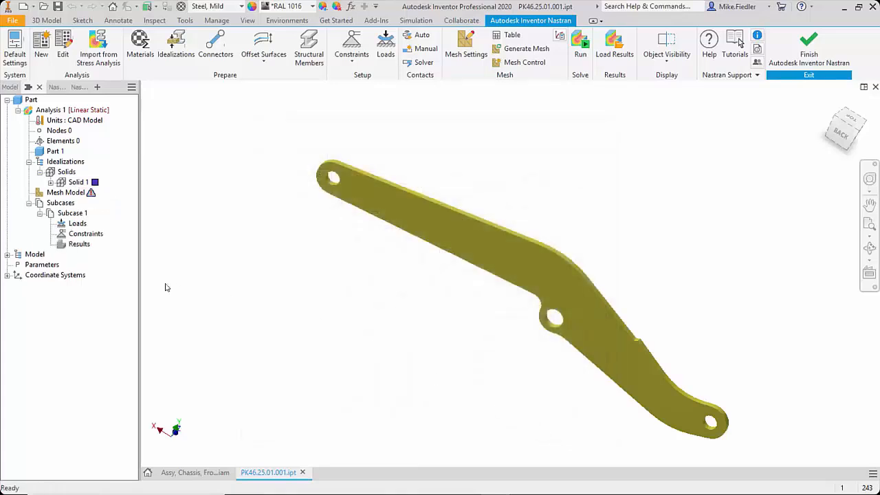
left_click(50, 182)
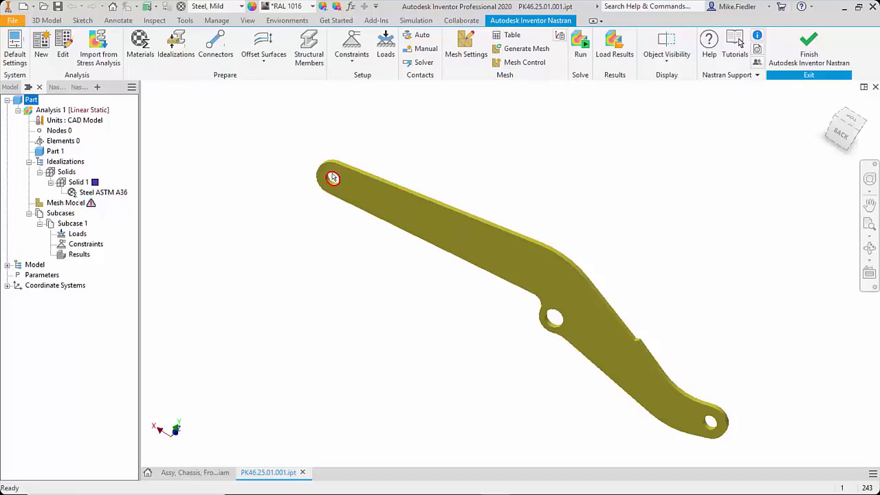
Step: Add a Pin constraint to the hole at the arm's long straight end, fixing the radial and axial directions
left_click(352, 53)
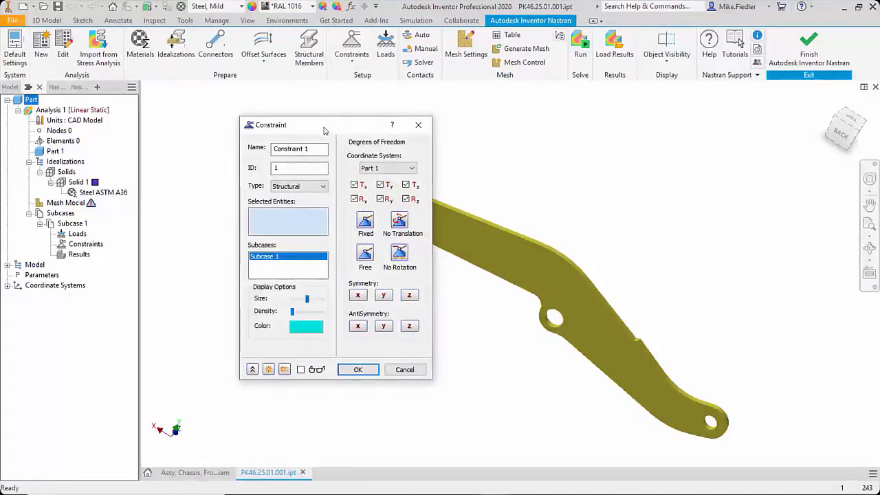
left_click_drag(314, 129, 205, 151)
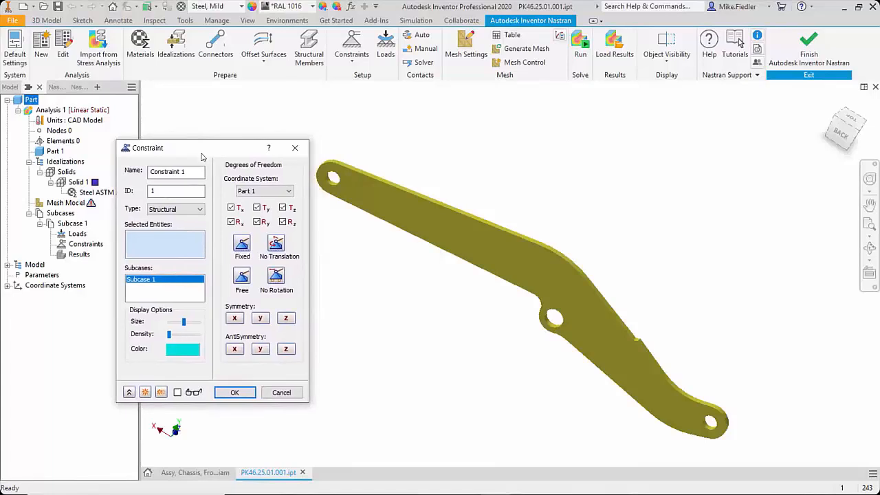
left_click(195, 210)
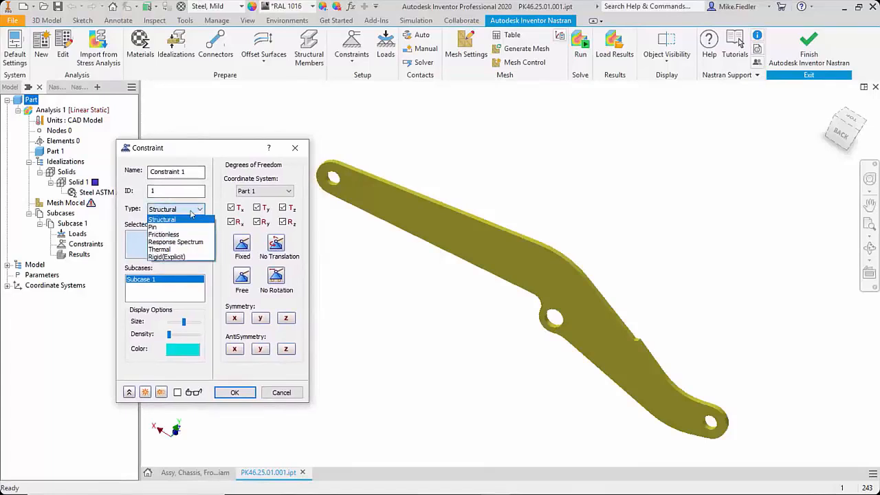
left_click(186, 227)
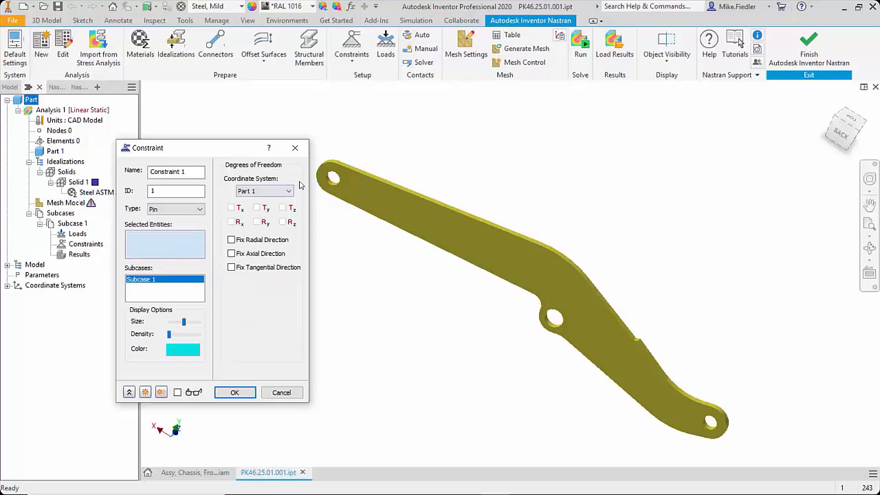
scroll(342, 180, "up", 5)
left_click(317, 247)
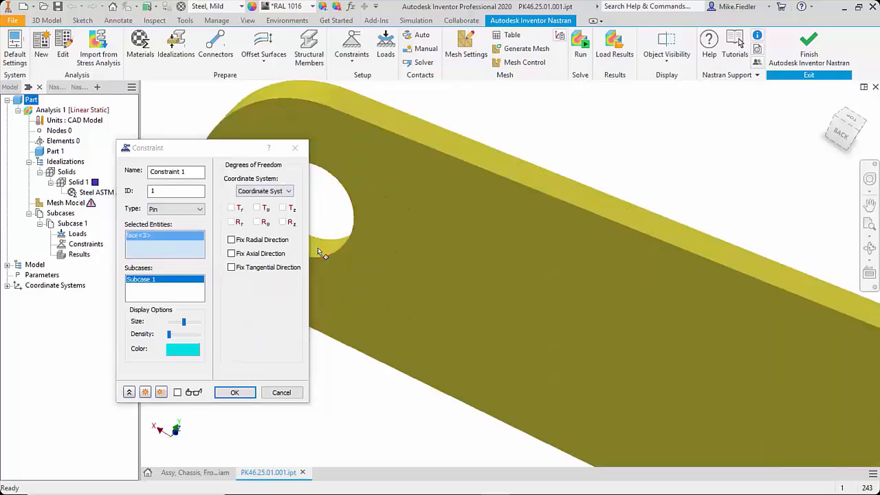
scroll(323, 246, "down", 5)
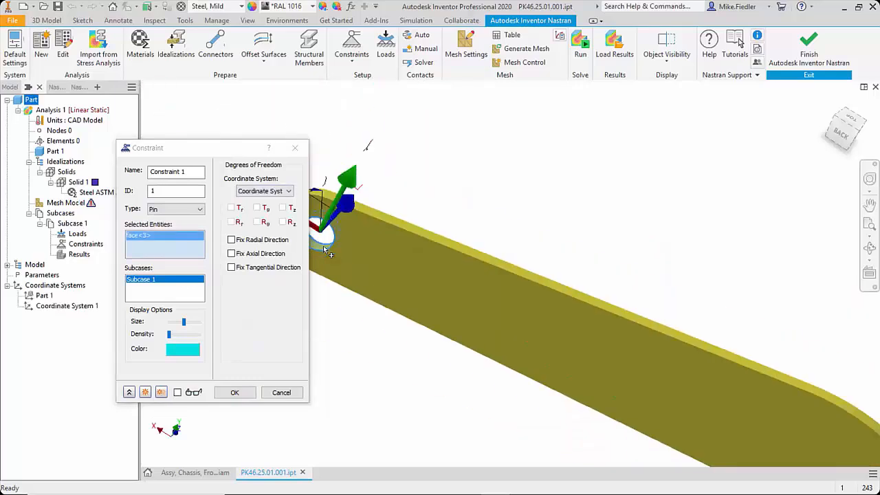
left_click(261, 242)
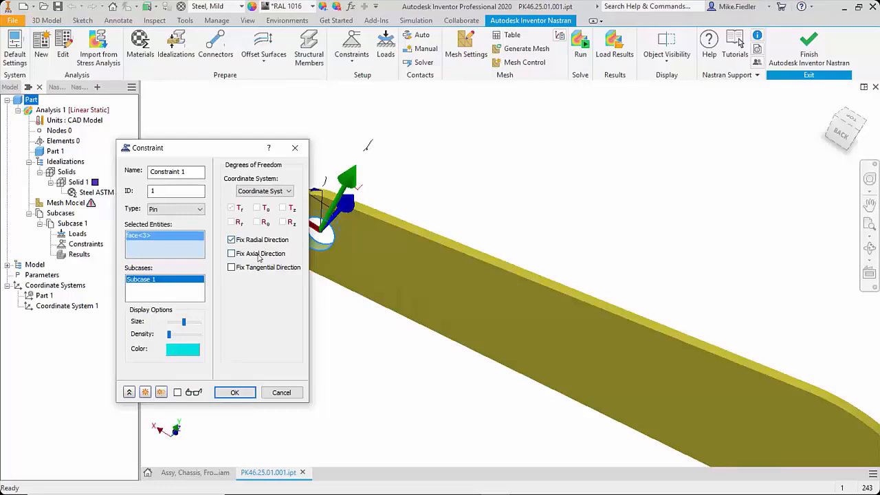
left_click(234, 392)
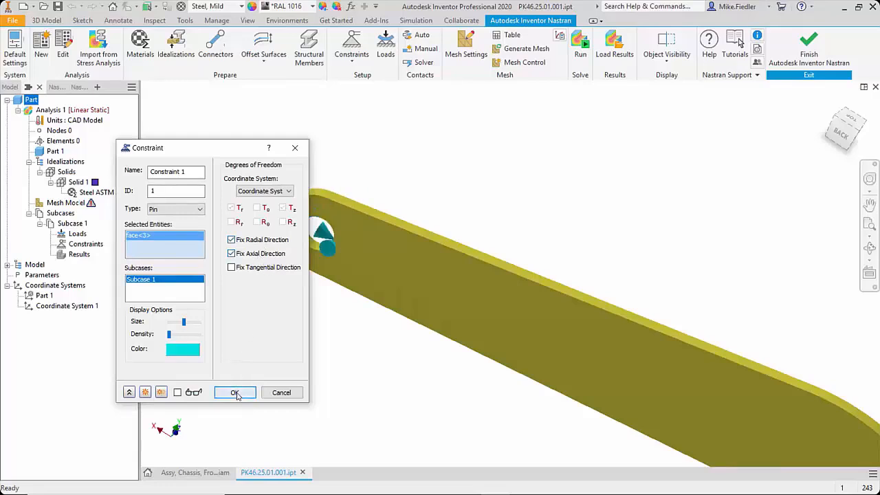
Step: Add a second Pin constraint to the arm's middle pivot hole, fixing the radial and axial directions
scroll(382, 352, "down", 2)
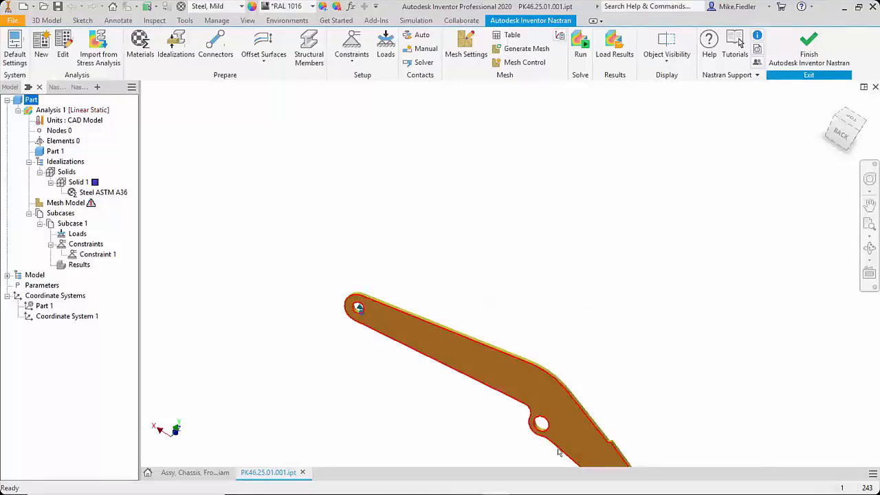
scroll(547, 454, "up", 5)
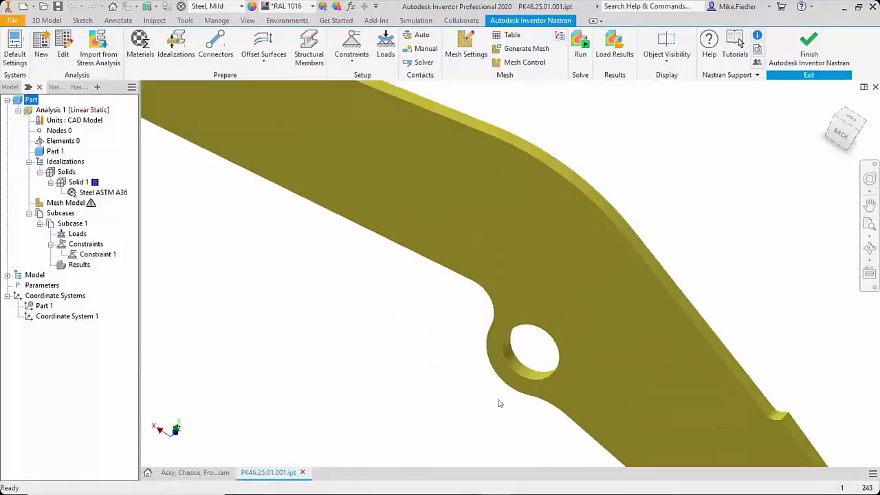
scroll(483, 365, "down", 5)
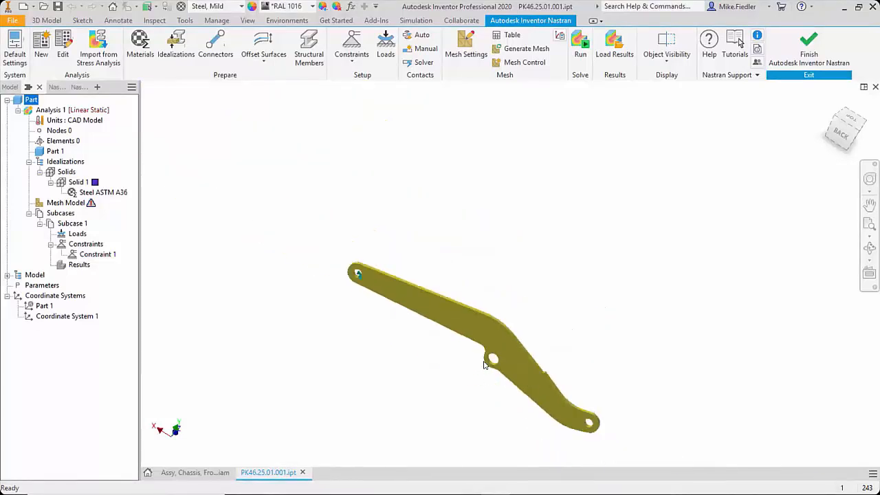
scroll(490, 383, "up", 3)
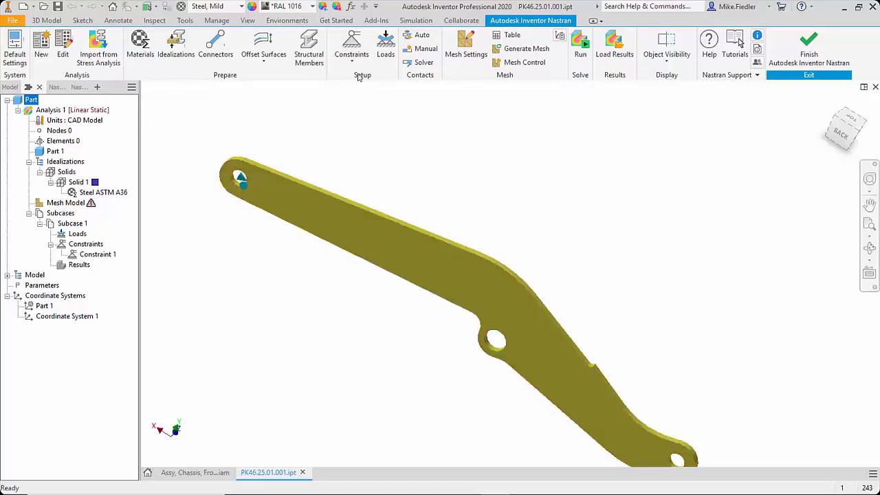
left_click(352, 43)
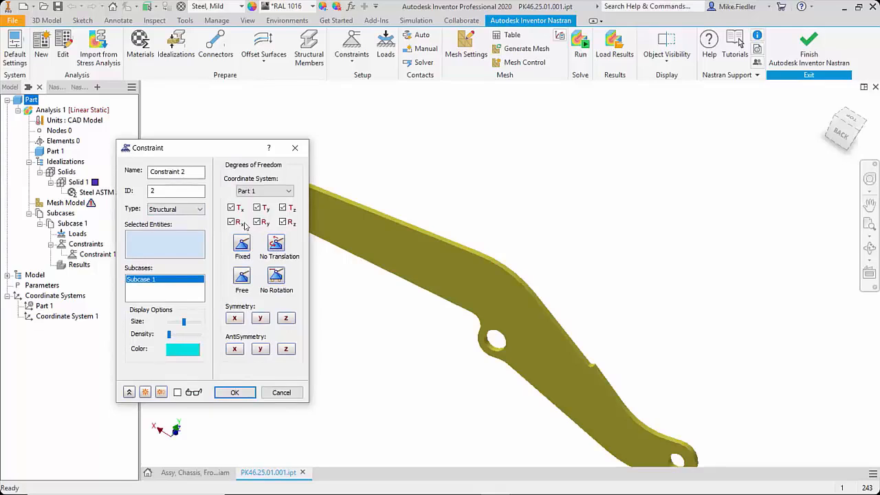
left_click(192, 210)
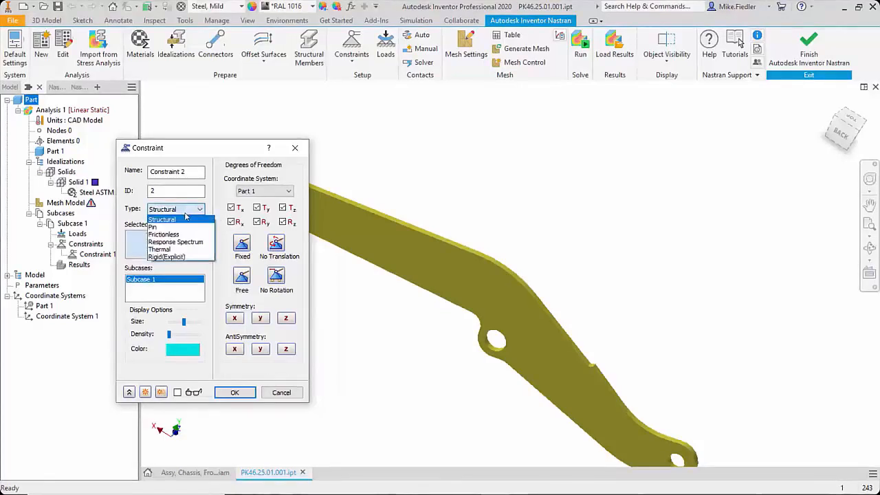
left_click(182, 228)
scroll(476, 359, "up", 5)
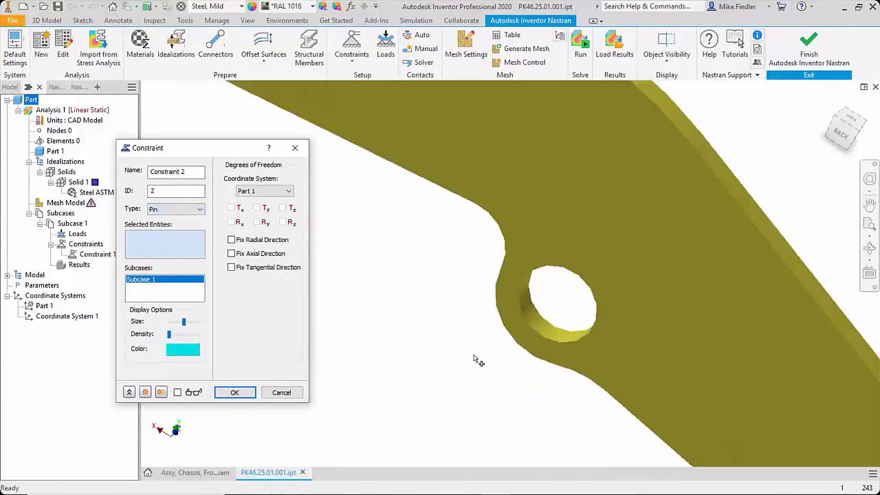
left_click(605, 306)
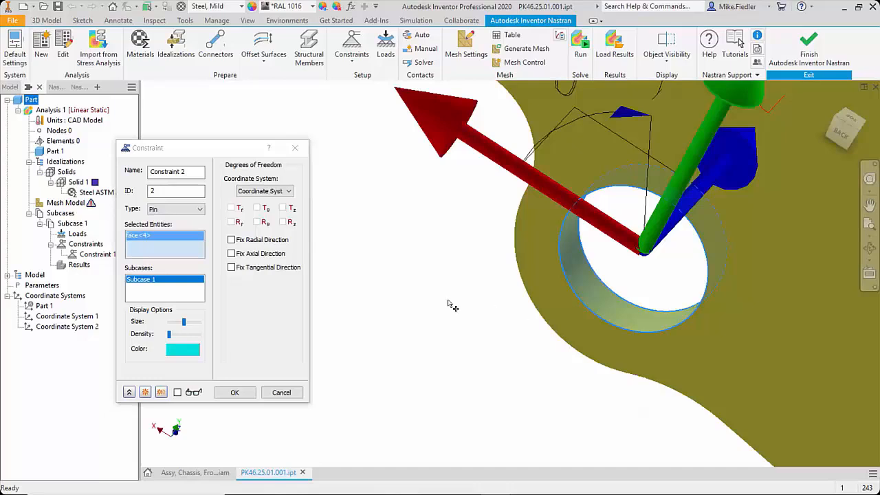
left_click(256, 240)
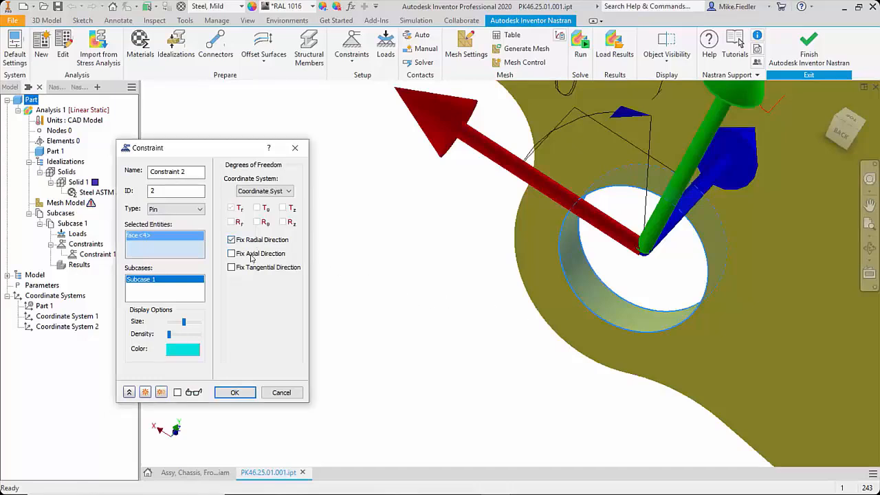
left_click(235, 391)
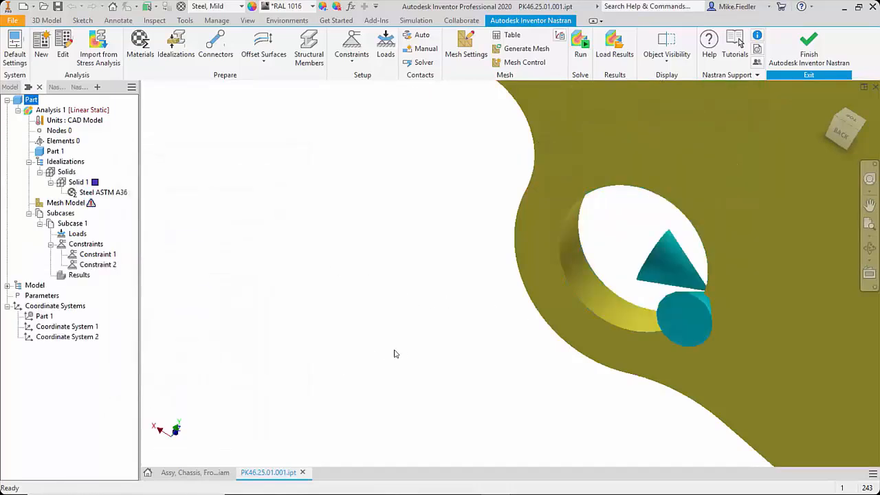
Step: Apply a force load of -10000 N in Fy to the hole face at the arm's unconstrained curved end
scroll(394, 353, "down", 10)
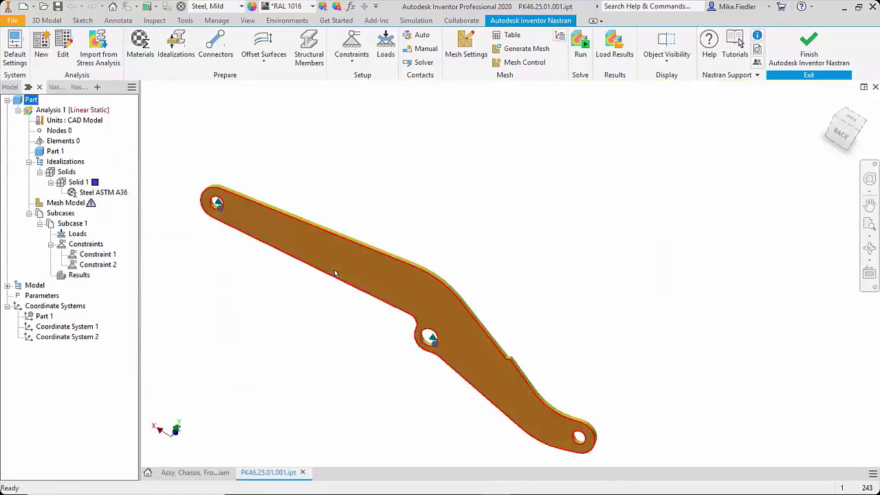
mouse_move(335, 273)
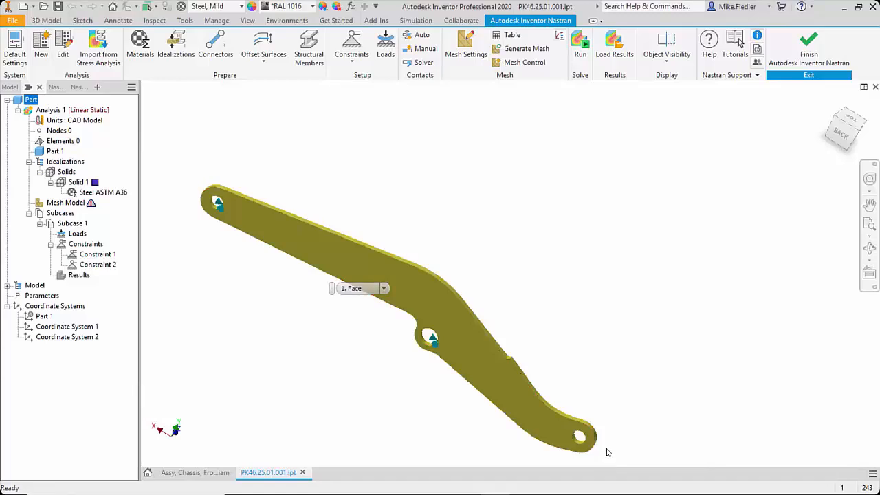
left_click(386, 44)
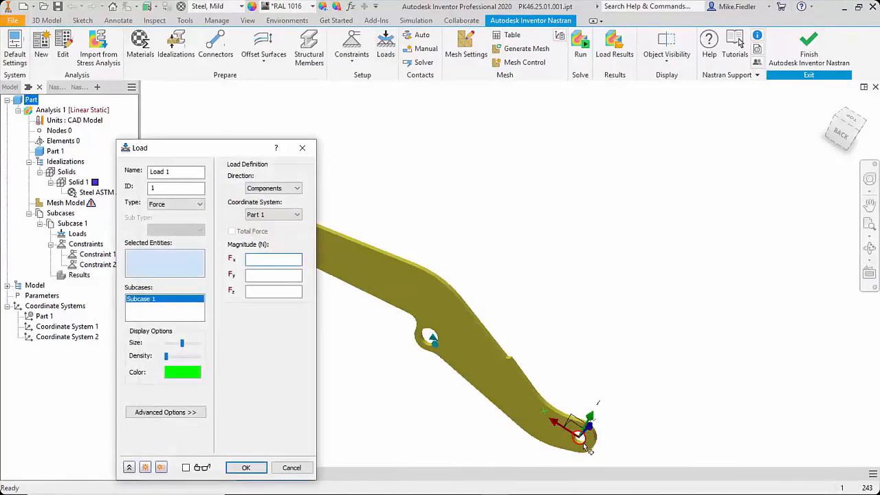
scroll(580, 457, "down", 5)
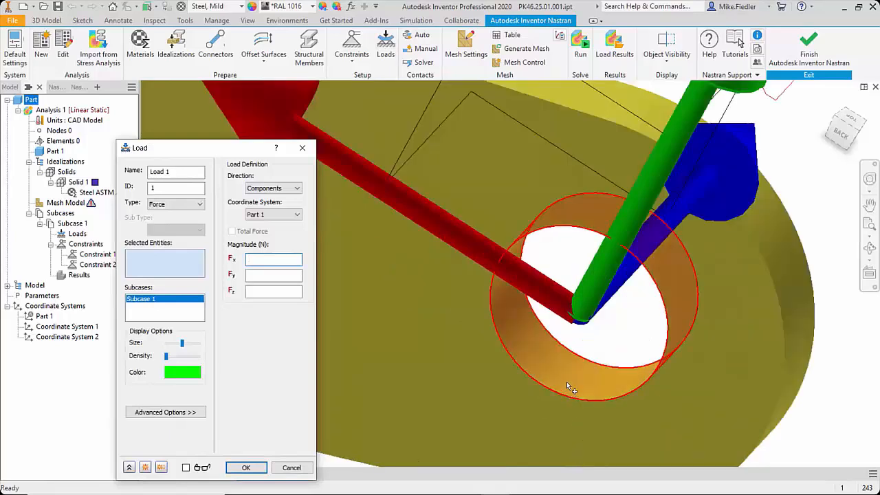
left_click(569, 388)
scroll(638, 330, "up", 5)
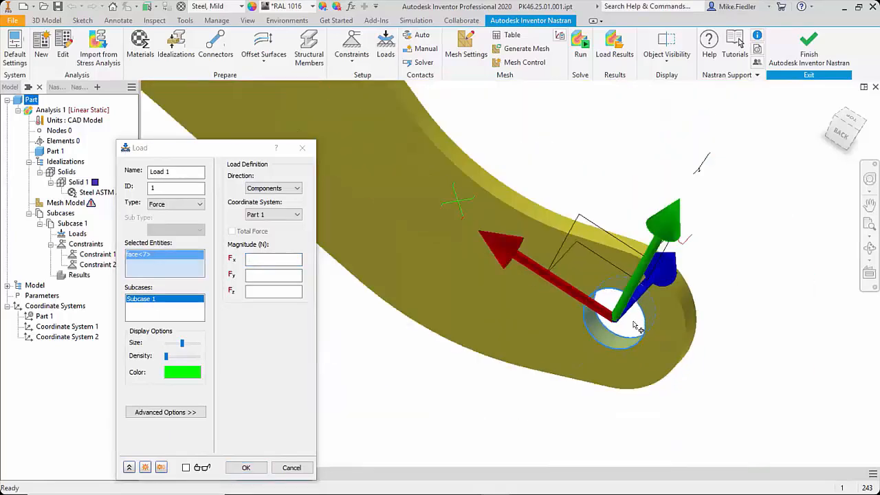
scroll(634, 325, "up", 3)
scroll(590, 317, "down", 3)
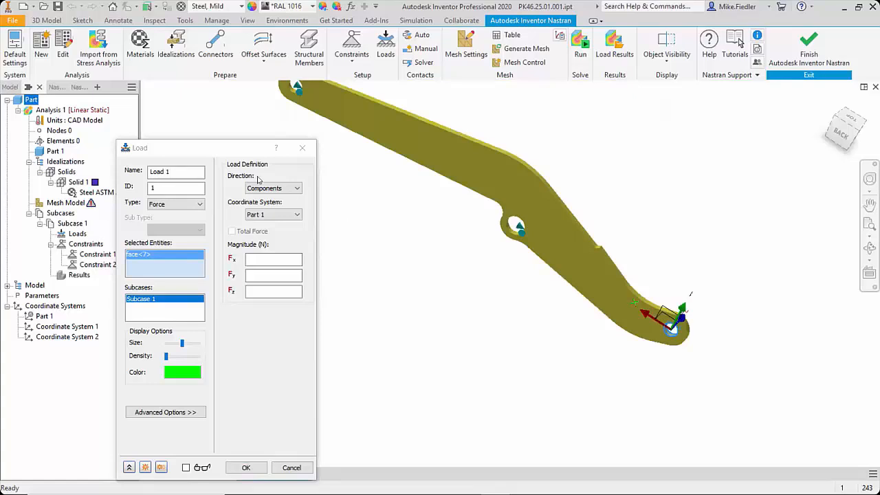
left_click(238, 150)
left_click_drag(239, 151, 461, 116)
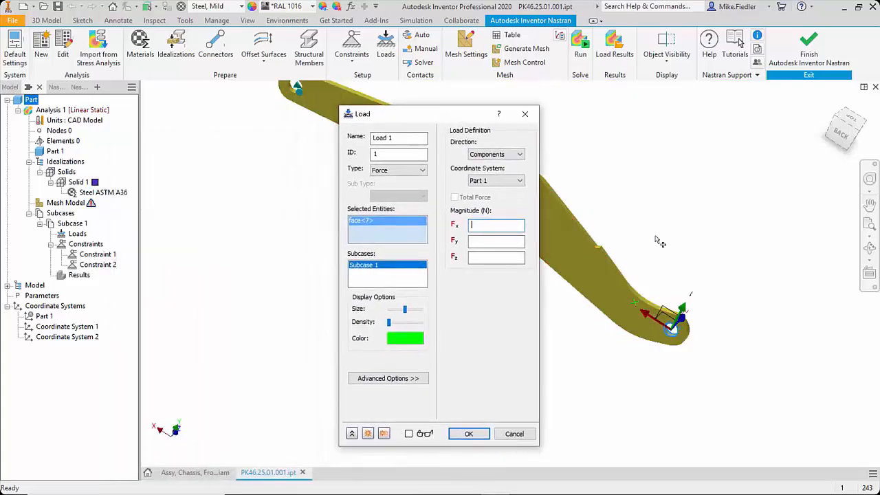
left_click(844, 138)
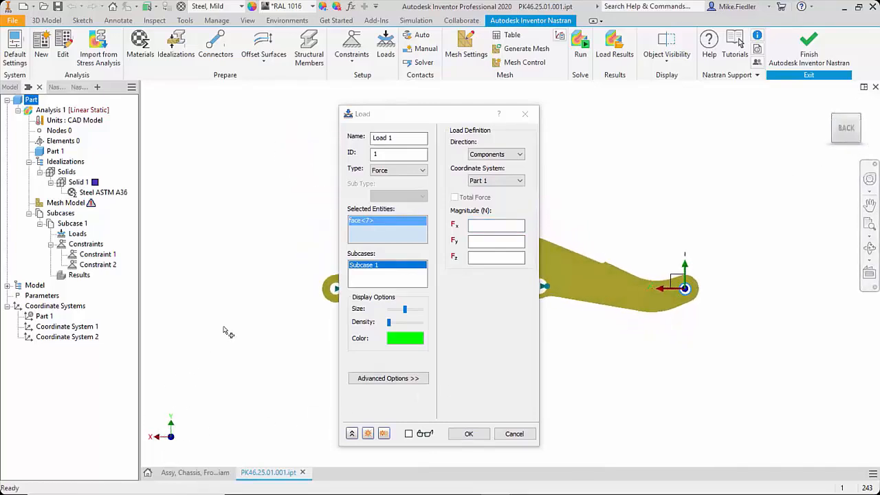
left_click(496, 241)
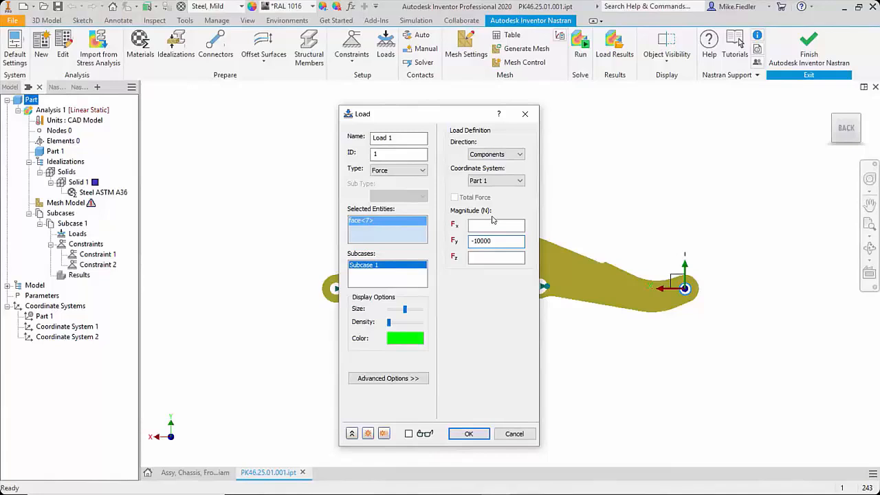
left_click(468, 433)
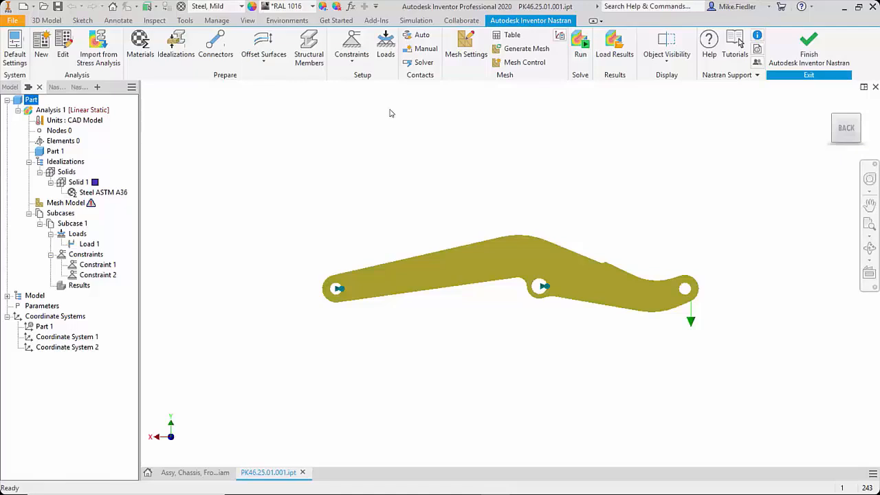
Step: Generate a mesh of the arm at the default element size and regenerate it with a 50 mm parabolic element size
left_click(463, 55)
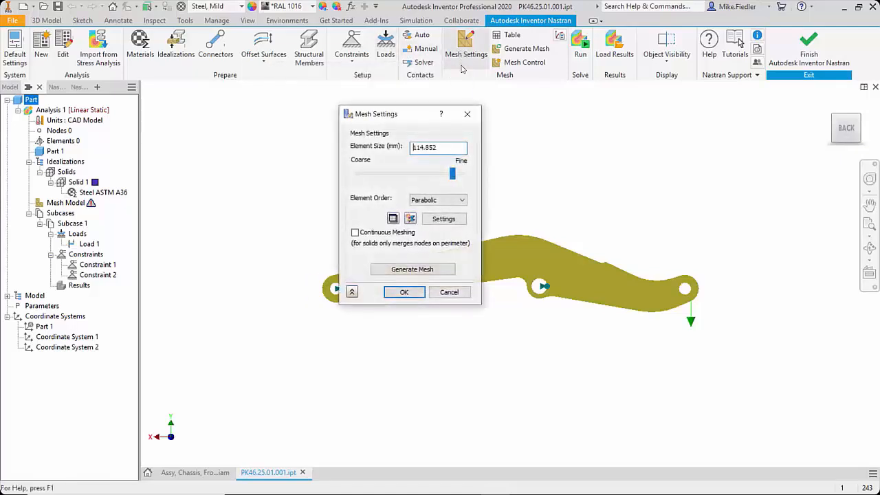
left_click(413, 269)
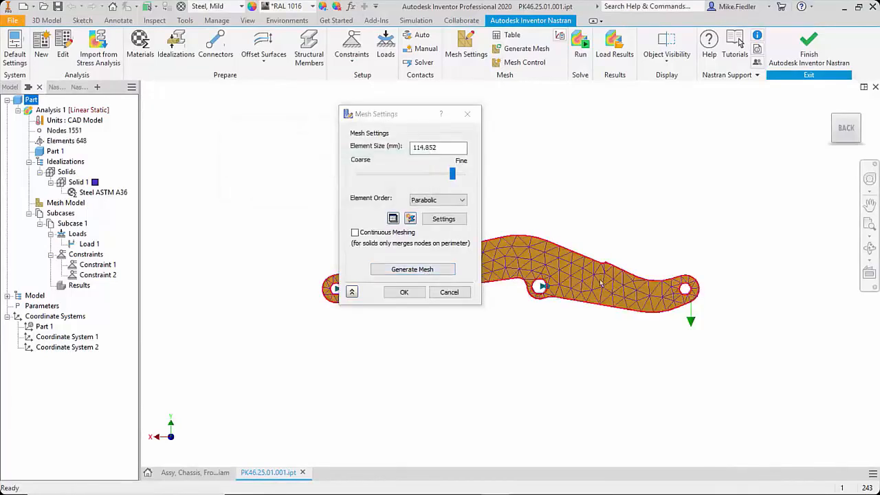
left_click_drag(417, 117, 273, 125)
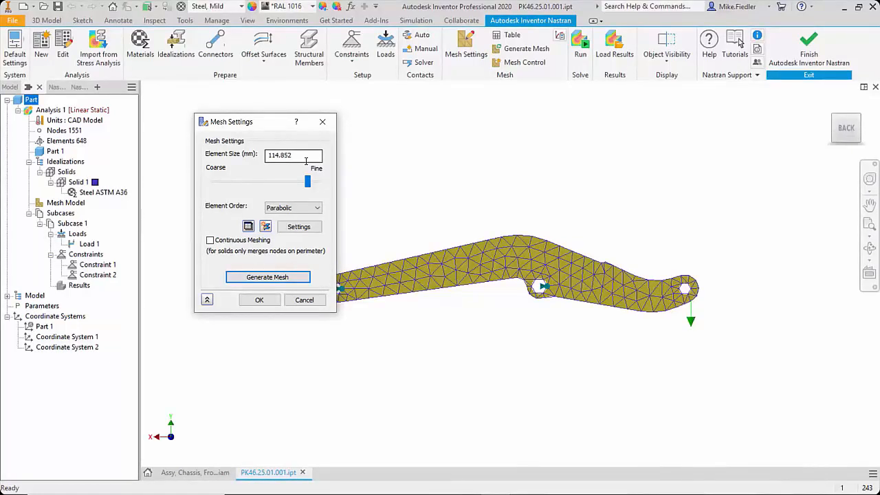
left_click_drag(305, 159, 176, 154)
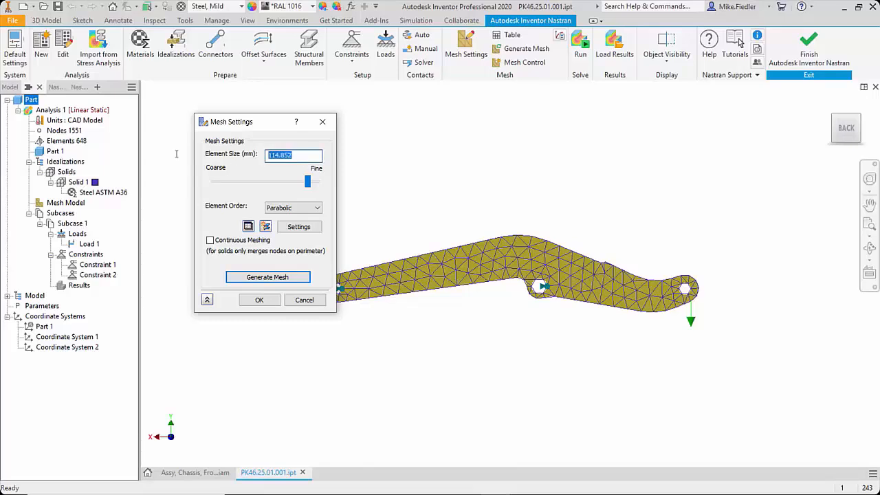
type("50")
left_click(256, 276)
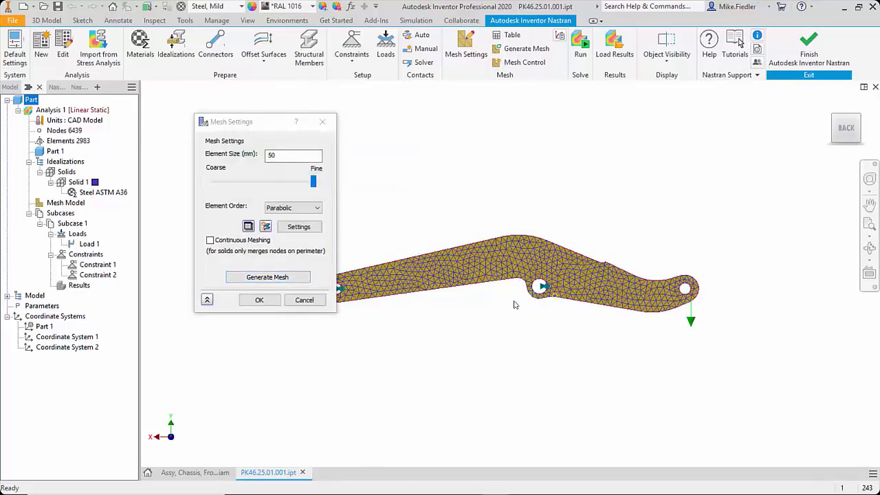
left_click(259, 300)
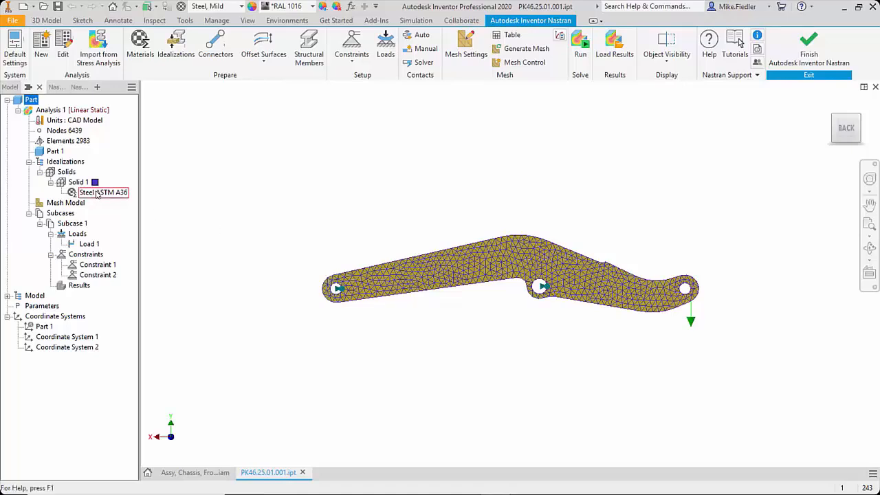
Step: Review the definitions of Constraint 1 and Load 1 without changing them
left_click(98, 267)
double_click(97, 267)
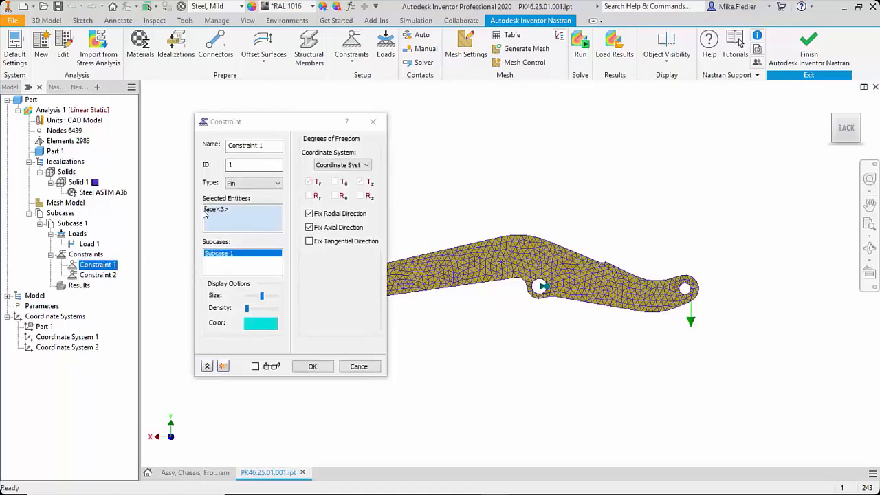
left_click(357, 366)
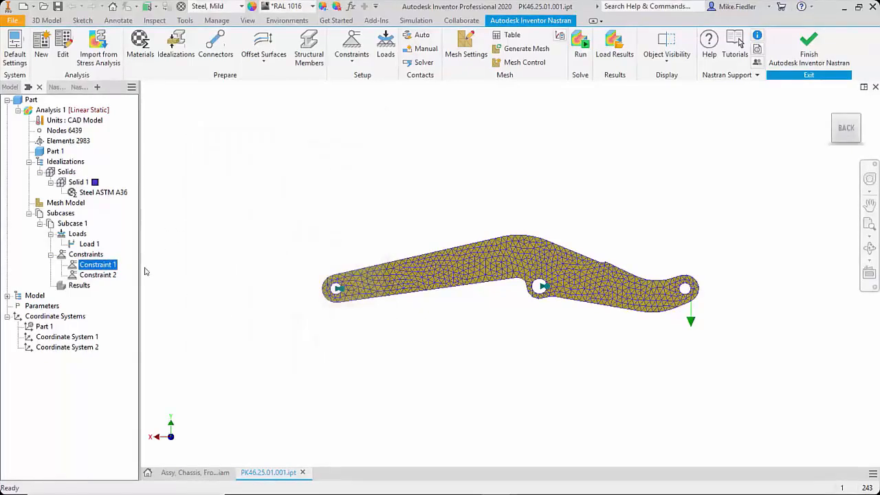
double_click(90, 244)
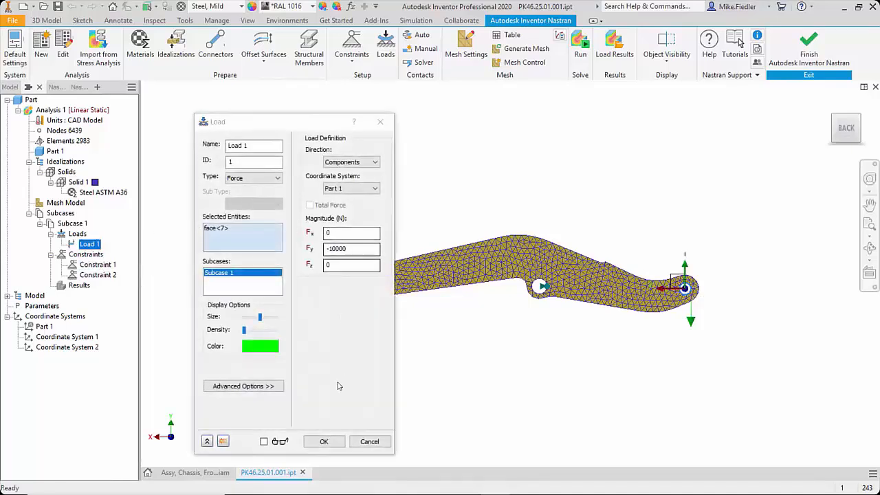
left_click(366, 447)
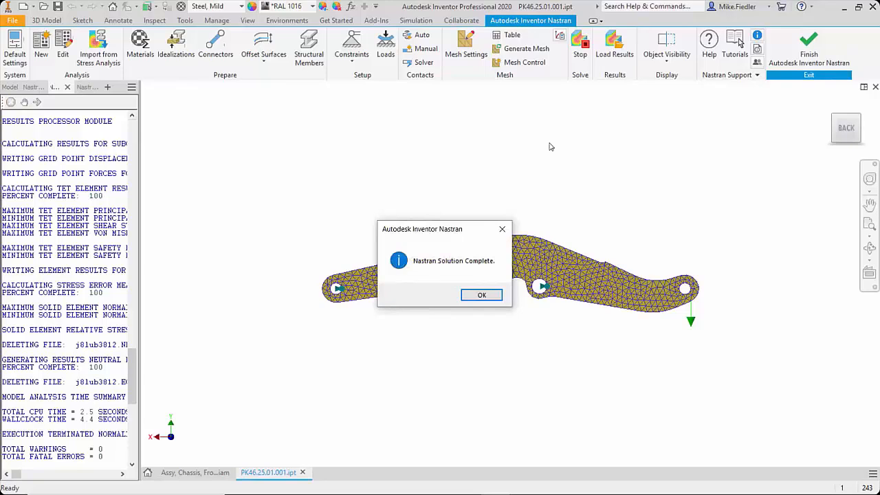
Step: Run the linear static analysis and inspect the deformed arm's von Mises stress contour in psi
left_click(479, 297)
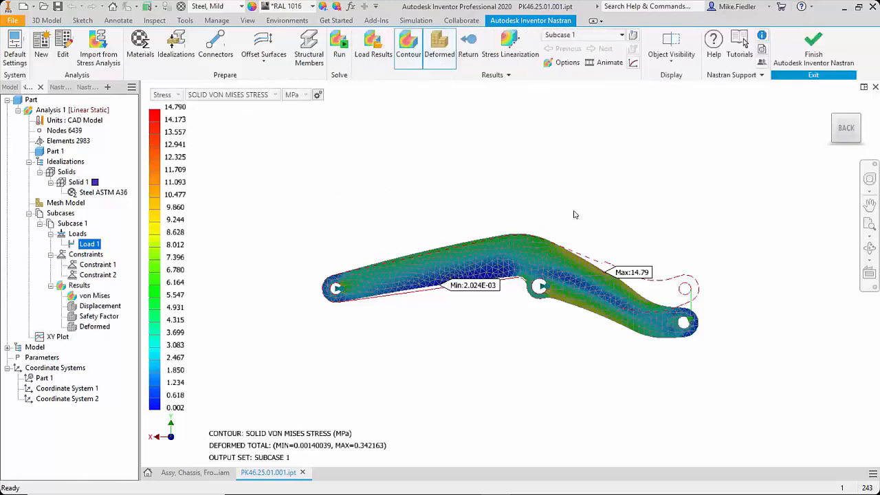
middle_click_drag(595, 259, 544, 281, "shift")
left_click_drag(562, 272, 580, 248)
middle_click_drag(580, 247, 558, 268, "shift")
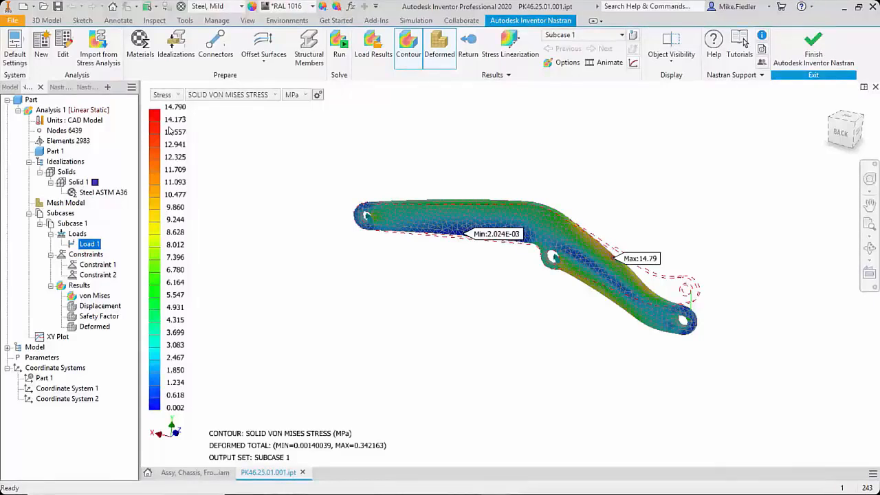
left_click(296, 96)
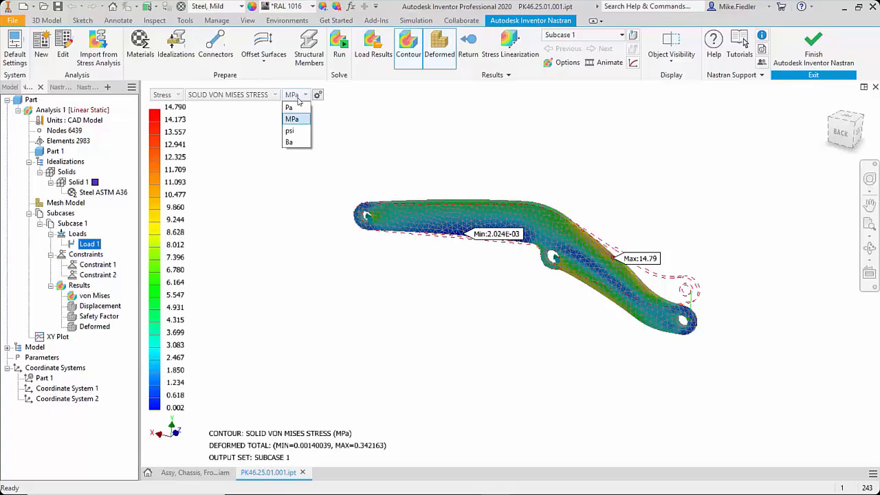
left_click(297, 134)
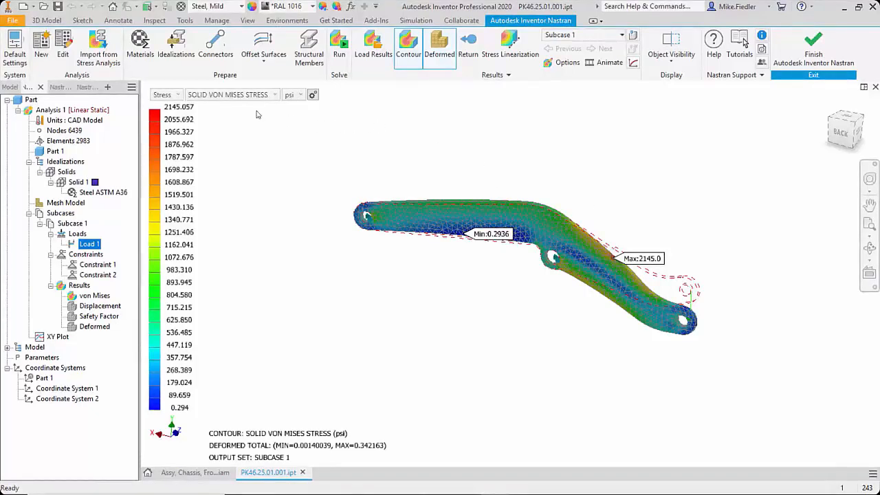
Step: Examine the total displacement contour in inches and return from the results to the meshed model
left_click(175, 95)
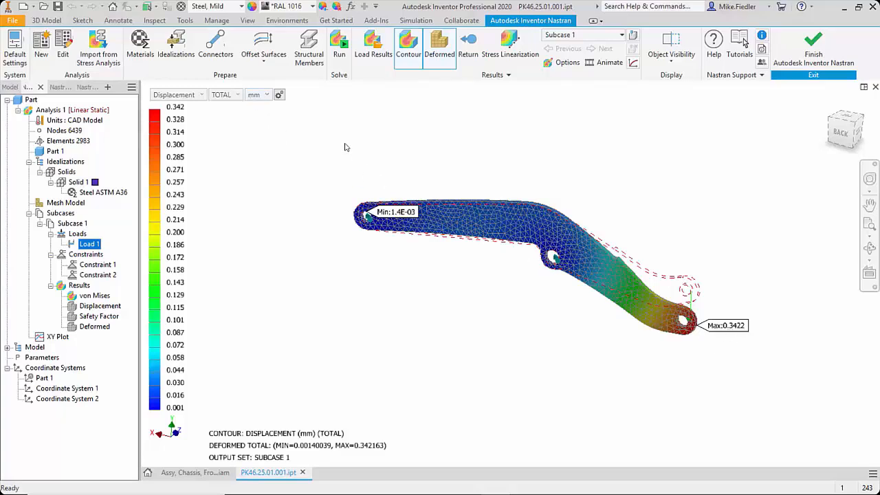
left_click(267, 97)
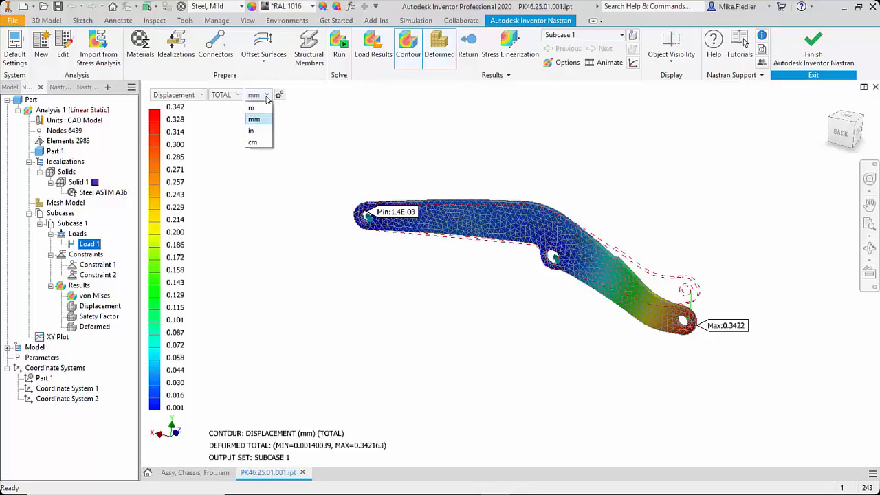
left_click(262, 131)
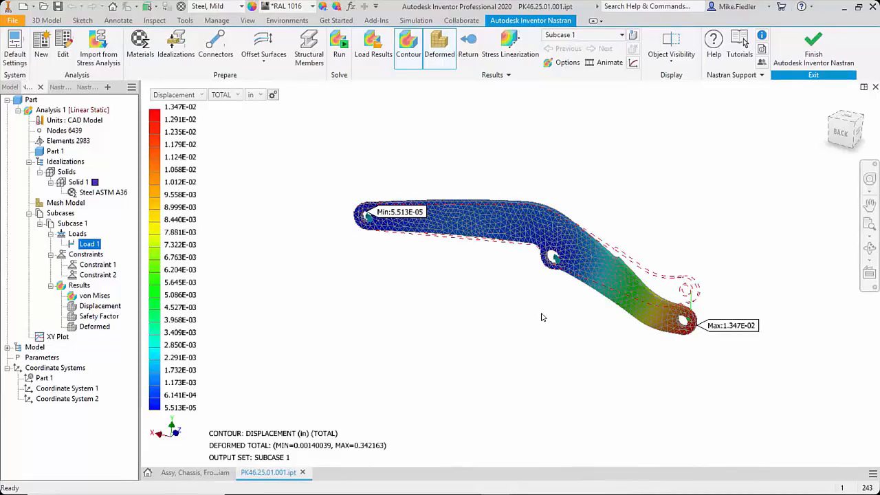
left_click(469, 48)
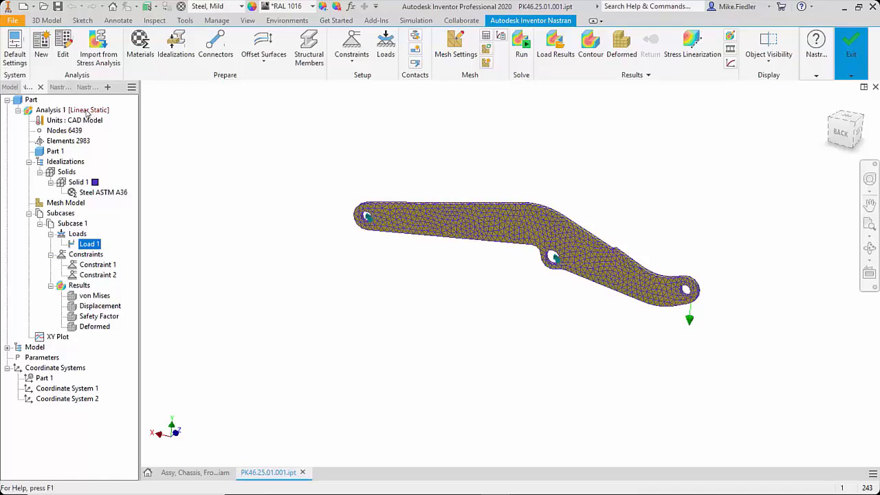
Step: Duplicate Analysis 1 and rename the copy as Analysis 2 Nonlin
right_click(51, 111)
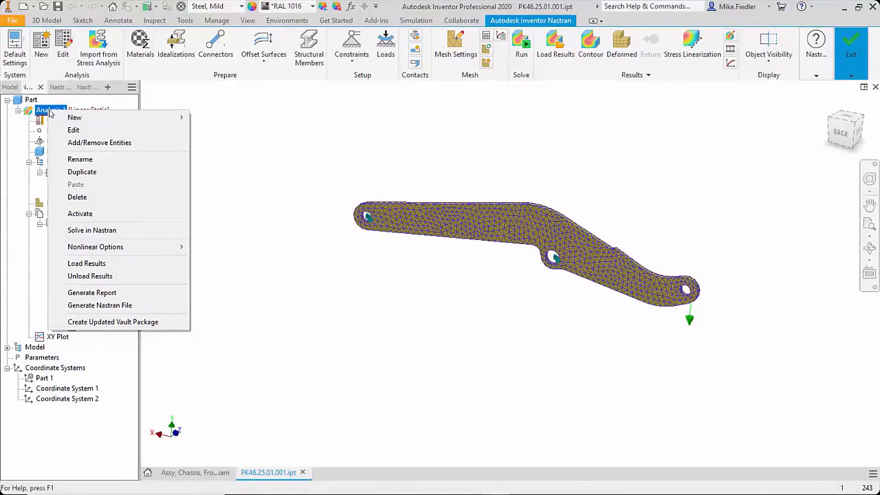
left_click(85, 172)
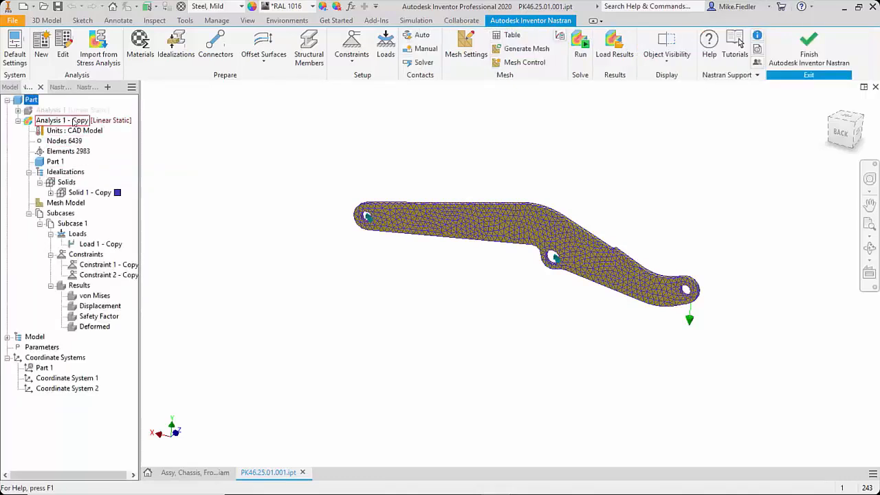
right_click(75, 121)
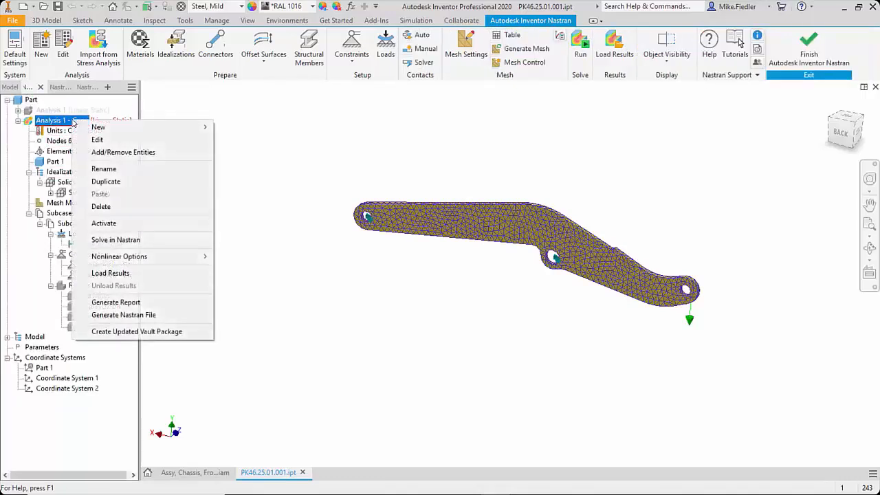
left_click(116, 169)
key("BackSpace")
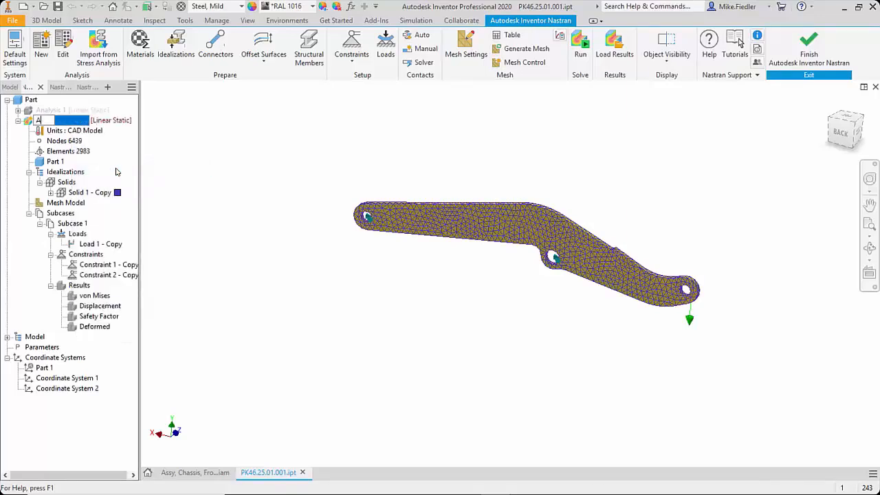
type("Analysis 2 Nonlin")
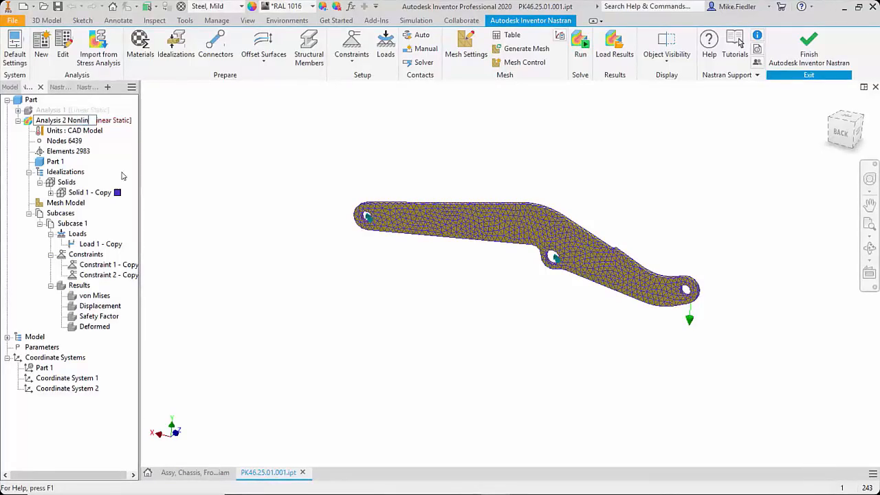
key("Return")
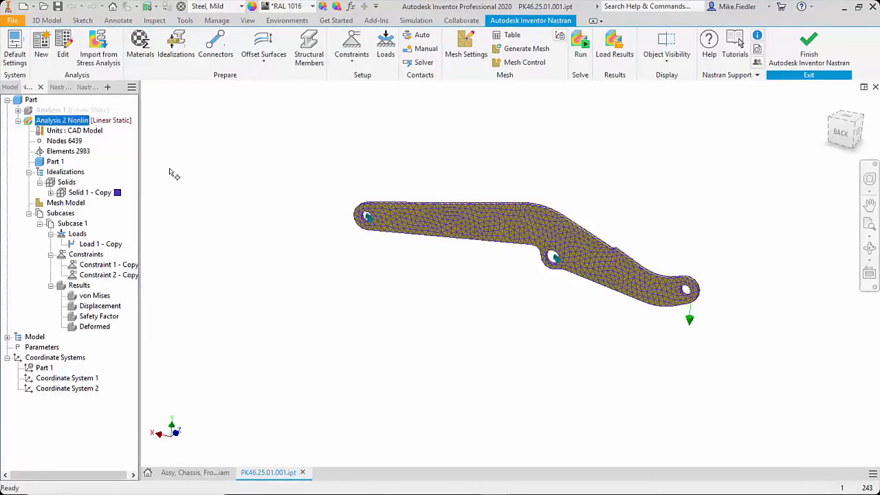
Step: Change the type of Analysis 2 Nonlin to Nonlinear Static and accept its contact and large displacement options
double_click(113, 123)
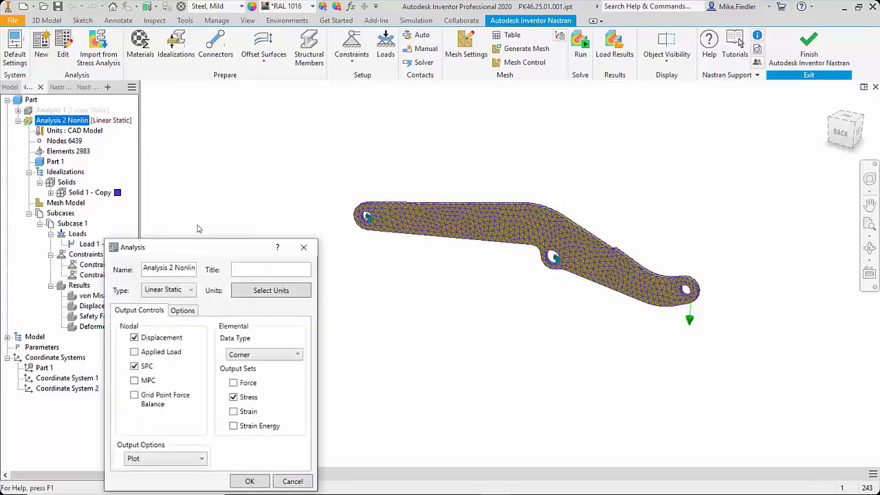
left_click_drag(198, 248, 222, 119)
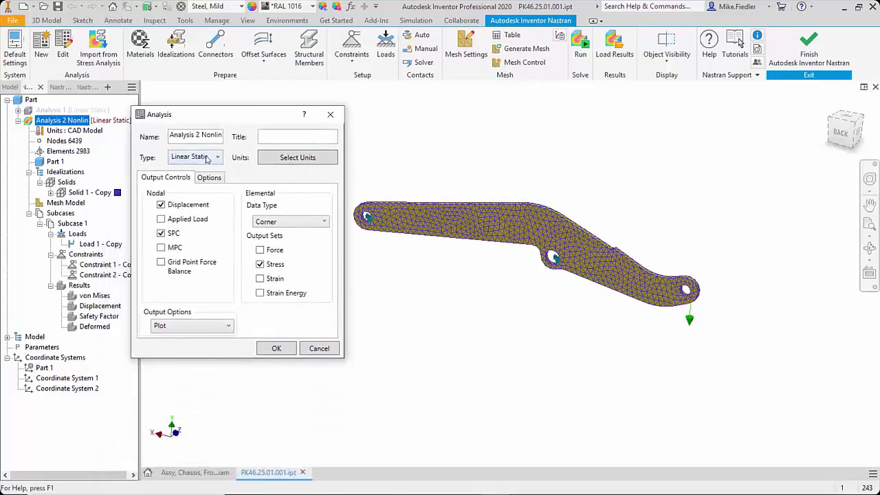
left_click(207, 158)
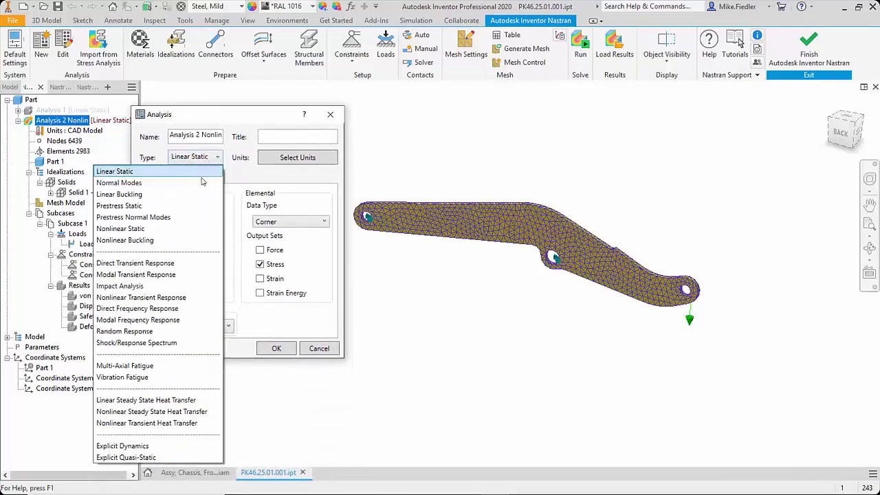
left_click(192, 229)
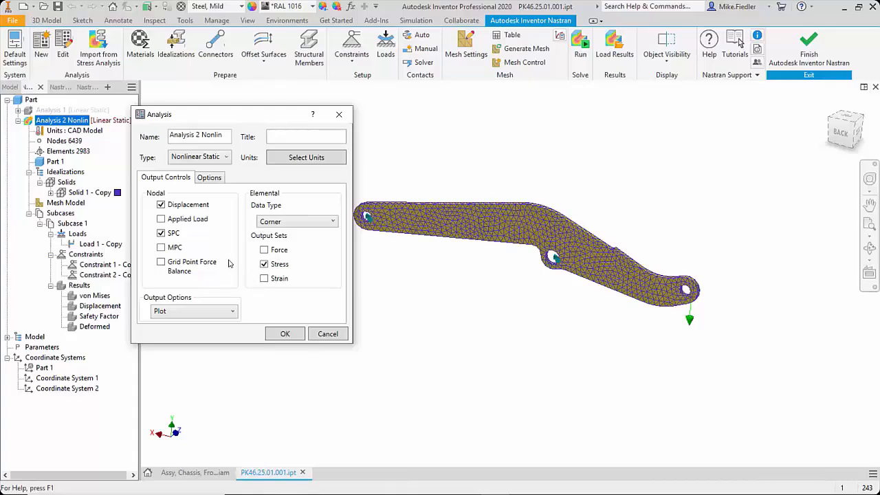
left_click(210, 180)
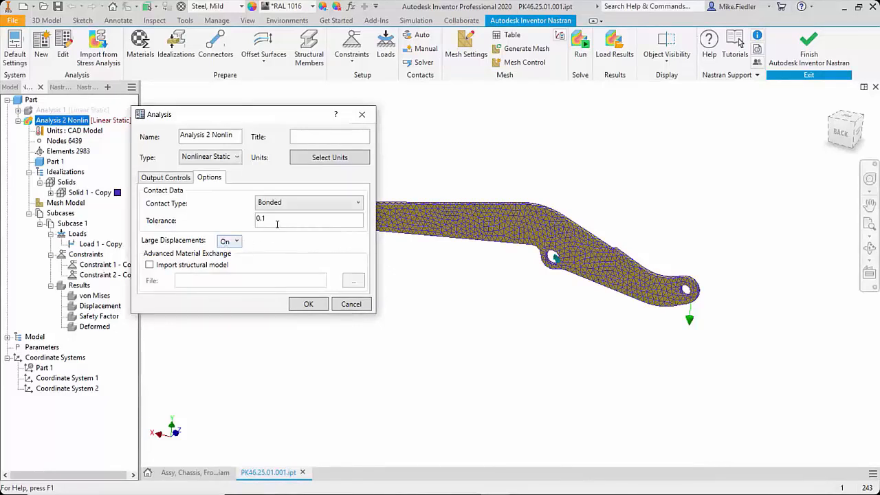
left_click(309, 306)
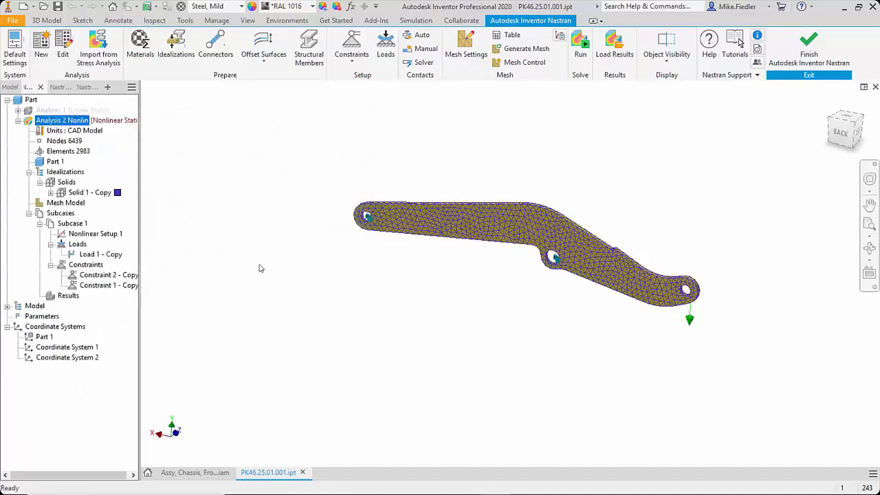
Step: Define the Steel ASTM A36 material of Solid 1 - Copy as nonlinear with the Elasto-Plastic (Bi-Linear) type
left_click(50, 193)
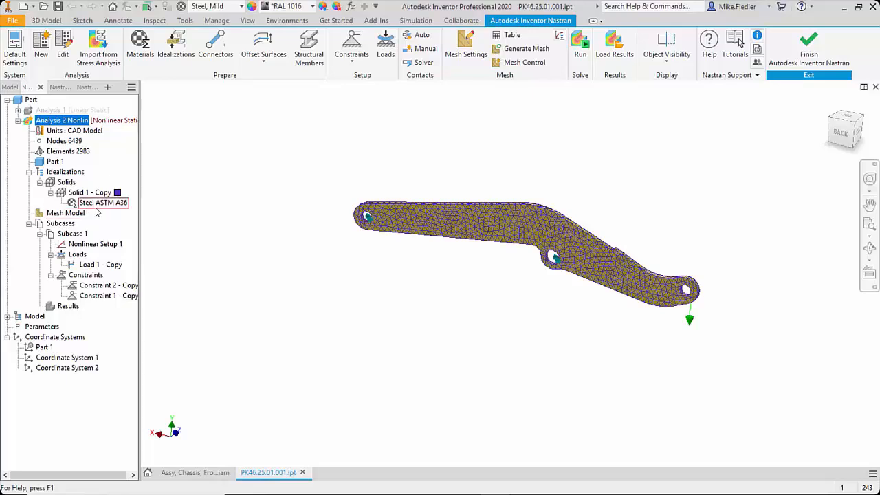
double_click(96, 206)
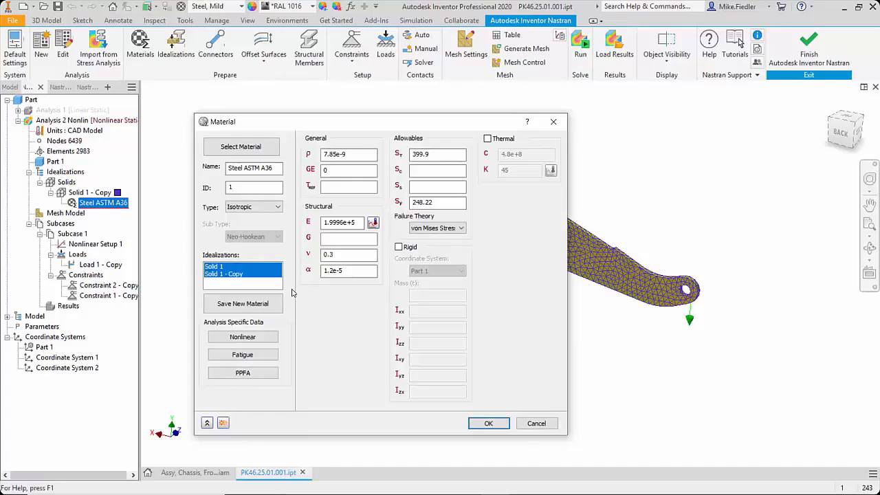
left_click(242, 334)
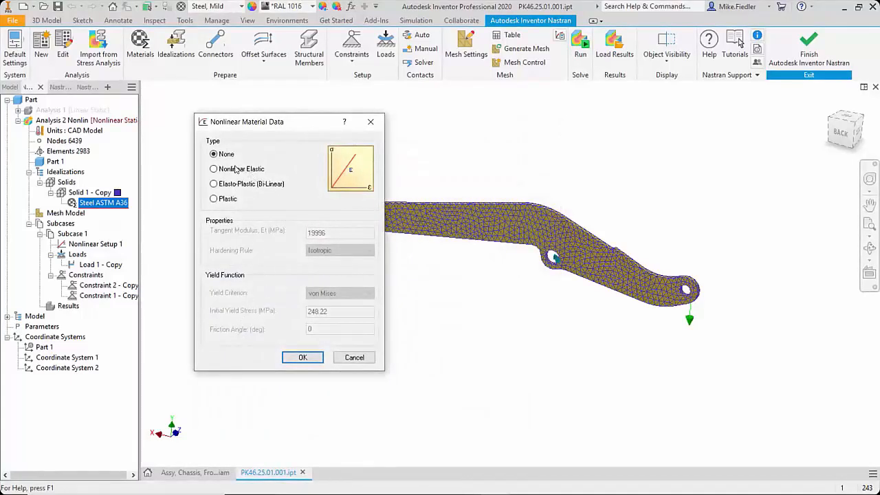
left_click(237, 169)
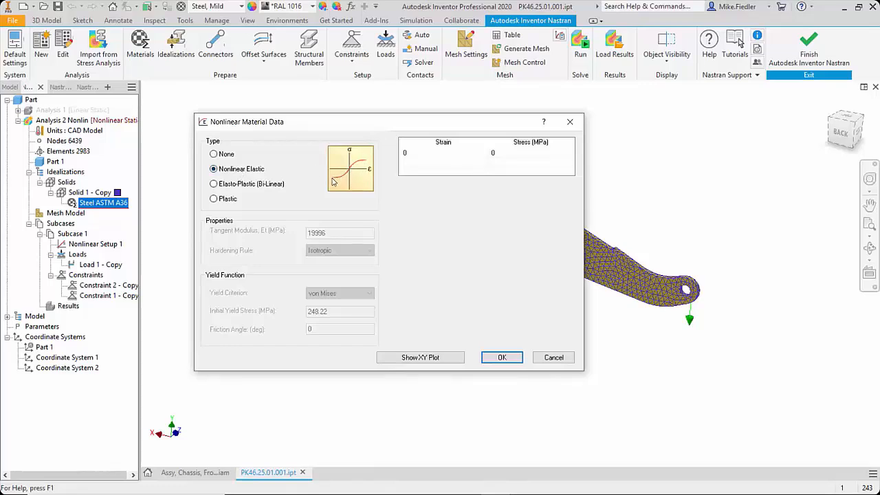
left_click(252, 184)
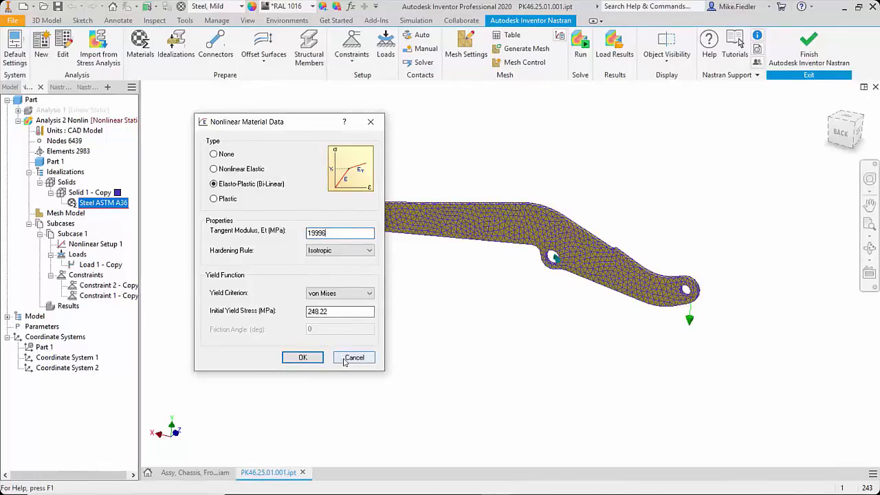
left_click(303, 357)
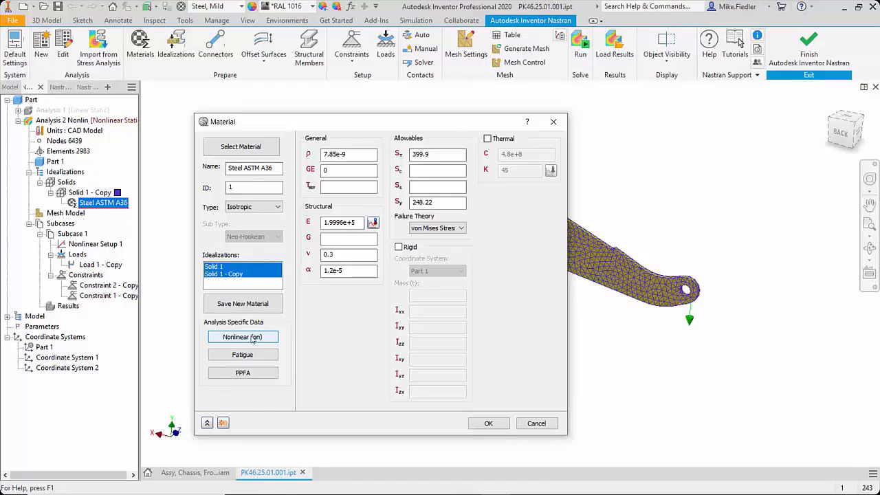
left_click(497, 424)
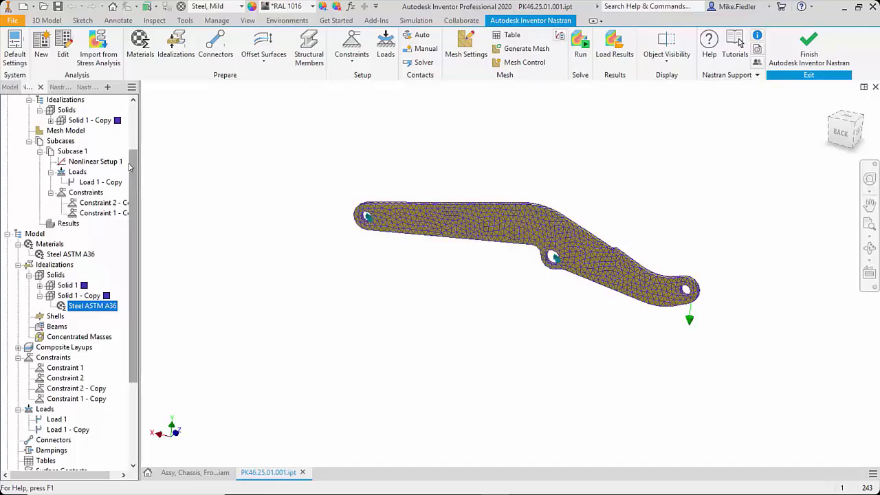
Step: Review the increment, intermediate output and arc length settings of Nonlinear Setup 1 without changing them
scroll(132, 172, "up", 3)
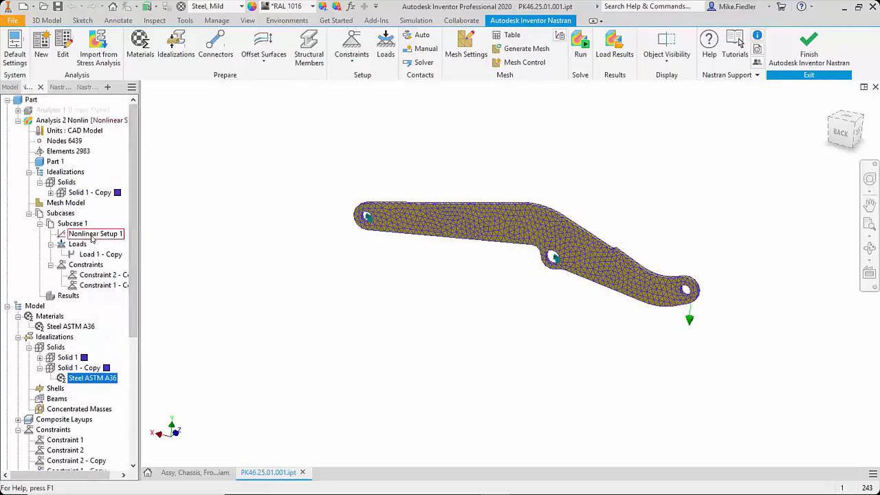
double_click(93, 235)
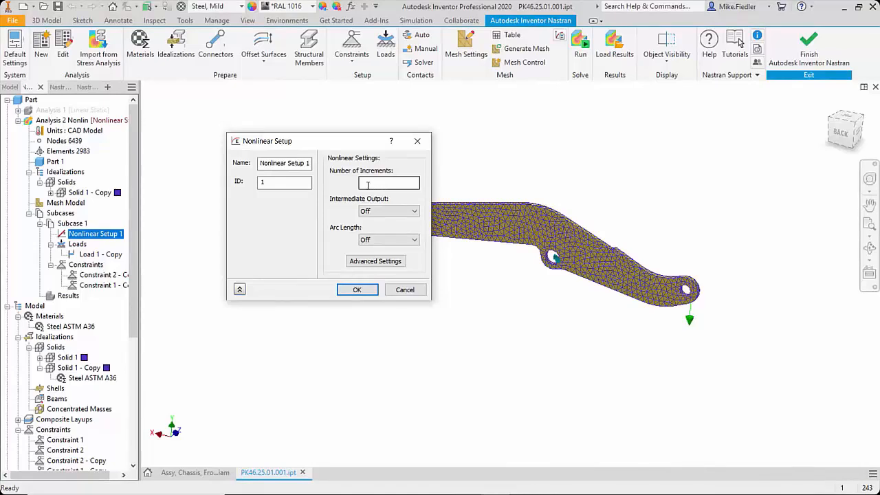
left_click(356, 290)
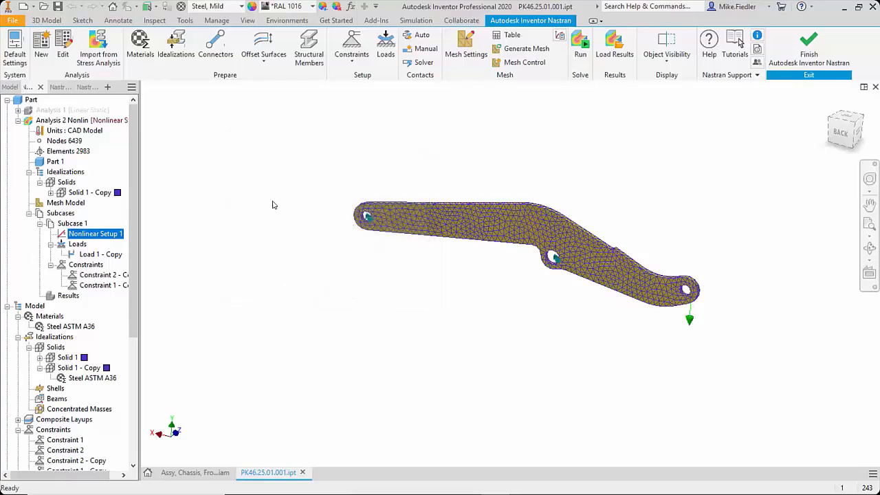
Step: Run the nonlinear static analysis of the loader arm and open the result type choices for its contour plot
left_click(580, 53)
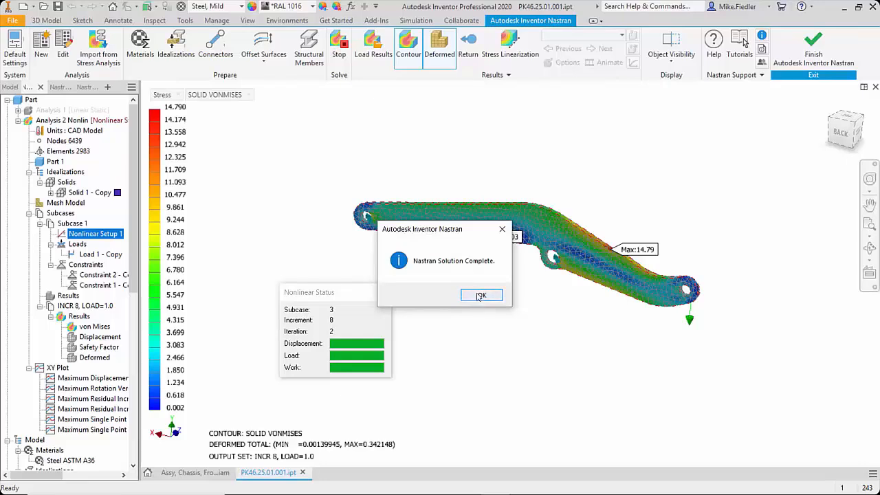
left_click(480, 296)
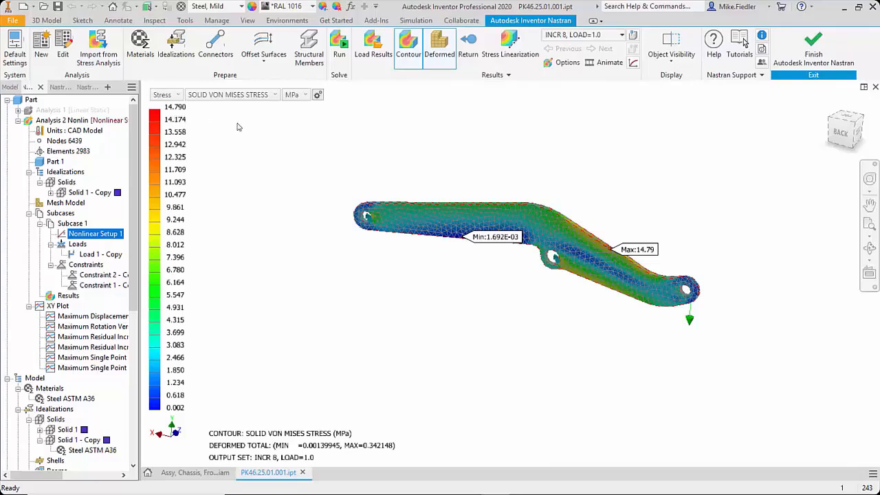
left_click(173, 96)
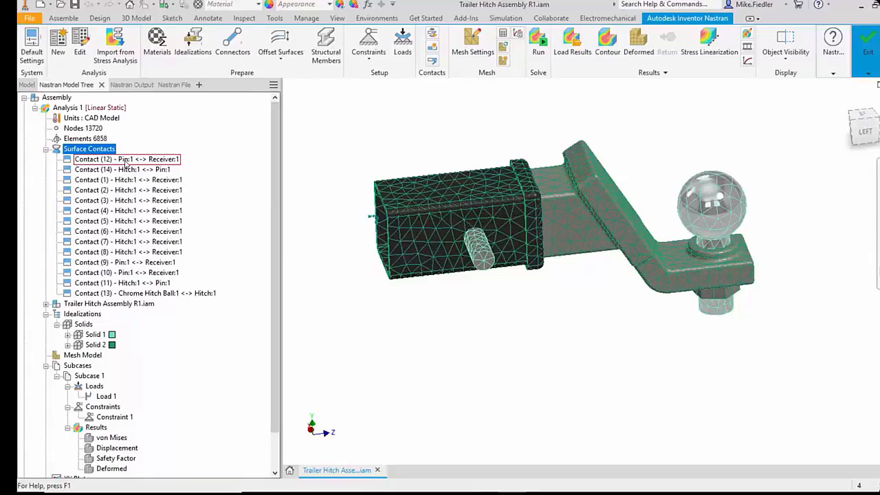
Step: Review the surface contact settings of Contact (12) between the pin and receiver in the trailer hitch assembly, keeping it bonded
right_click(126, 162)
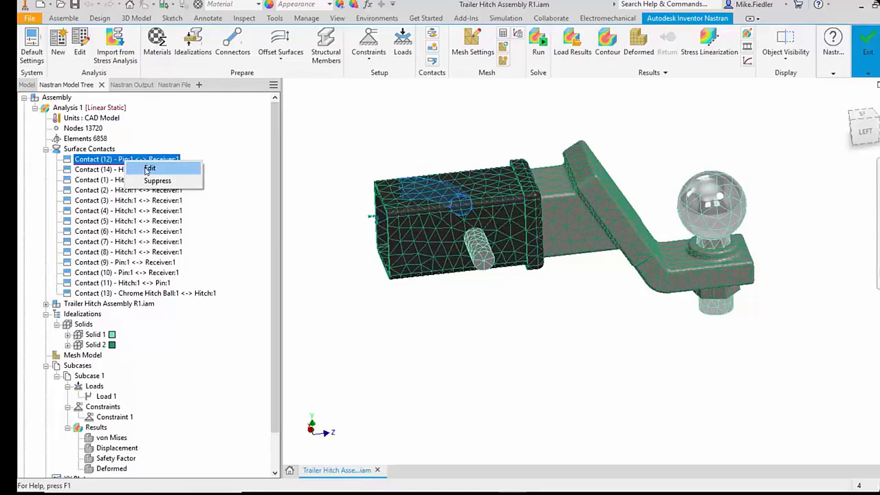
left_click(148, 168)
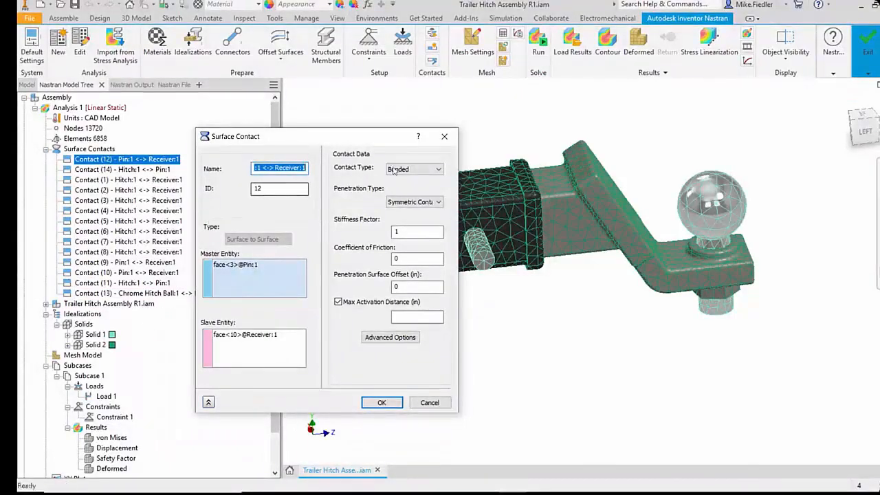
left_click(389, 407)
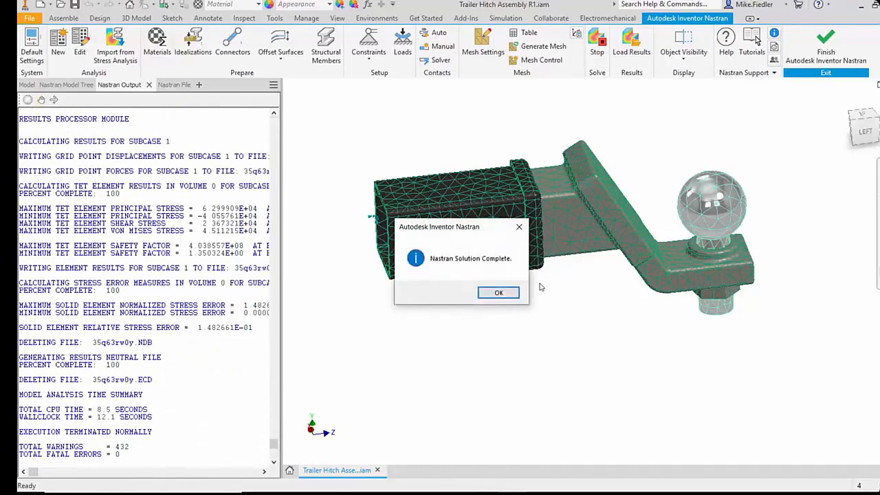
Step: Examine the bonded hitch's von Mises contour and the contact surface statistics in the solver output, and return to the meshed model
left_click(486, 296)
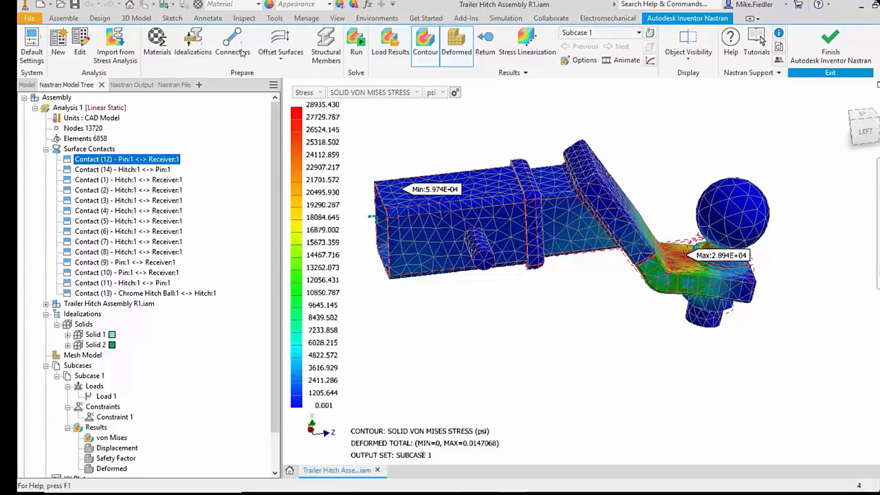
left_click(142, 85)
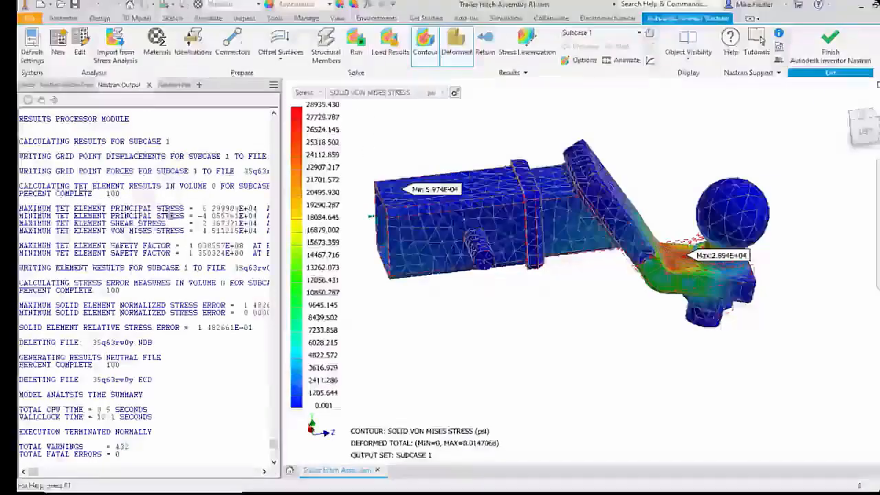
left_click_drag(273, 445, 276, 138)
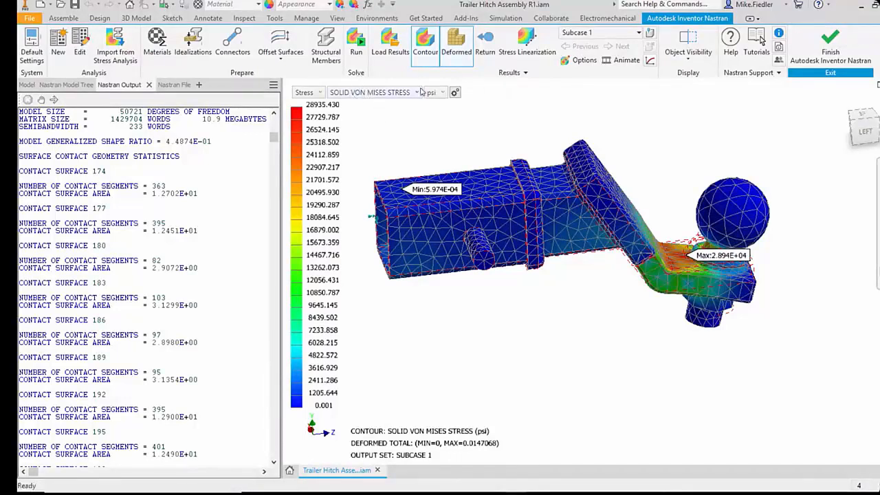
left_click(486, 43)
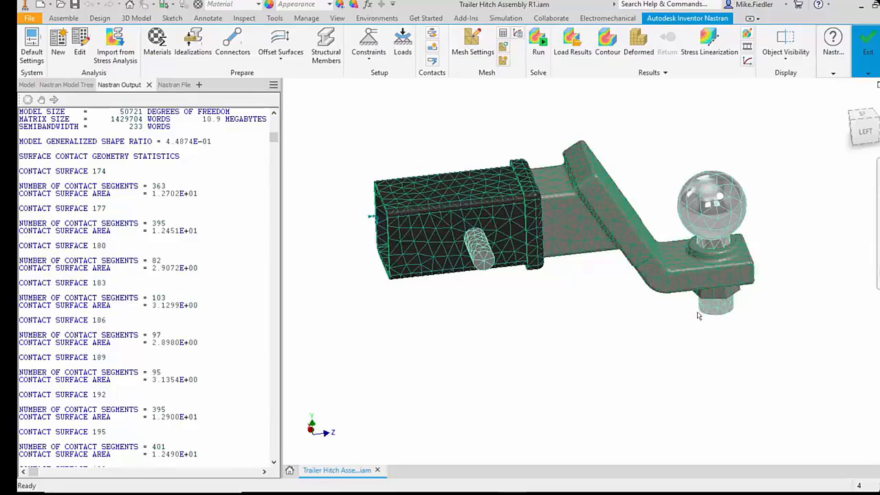
Step: Set the contact type of all hitch, pin and receiver contacts to Separation, leaving out the Chrome Hitch Ball contact
mouse_move(706, 313)
middle_mouse_down("shift")
mouse_move(700, 238)
mouse_move(704, 304)
middle_mouse_up("shift")
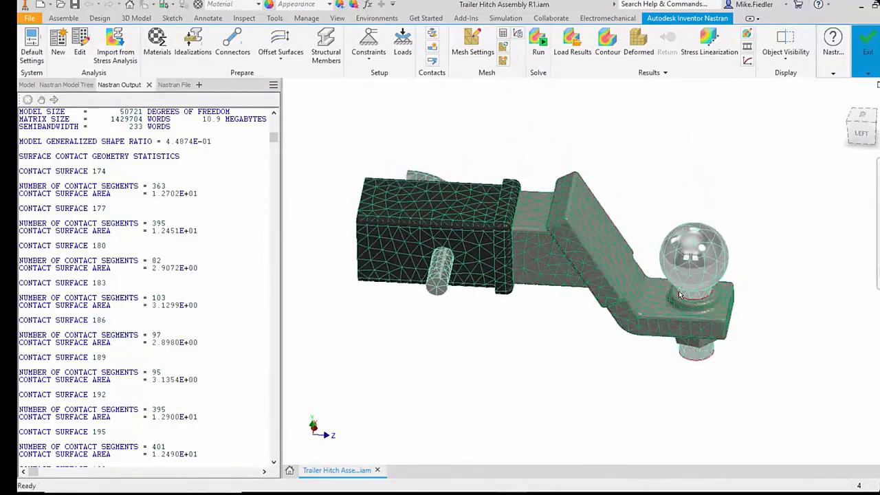
left_click(59, 87)
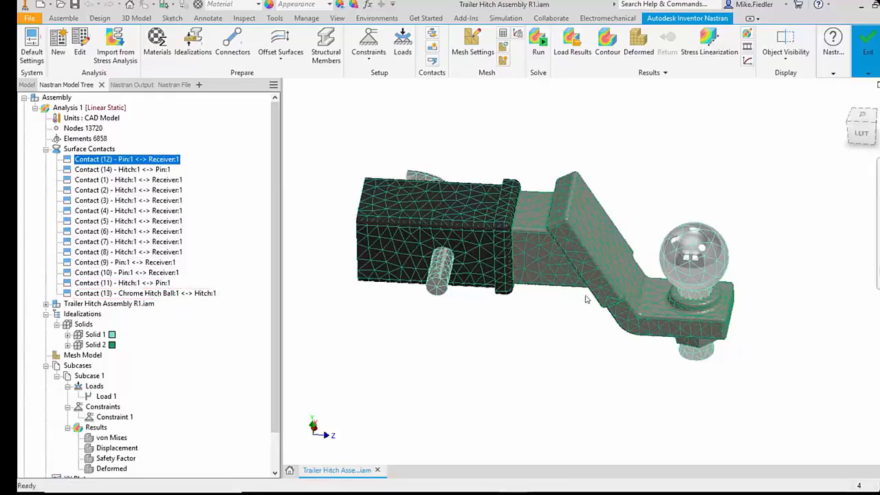
left_click(152, 284, "shift")
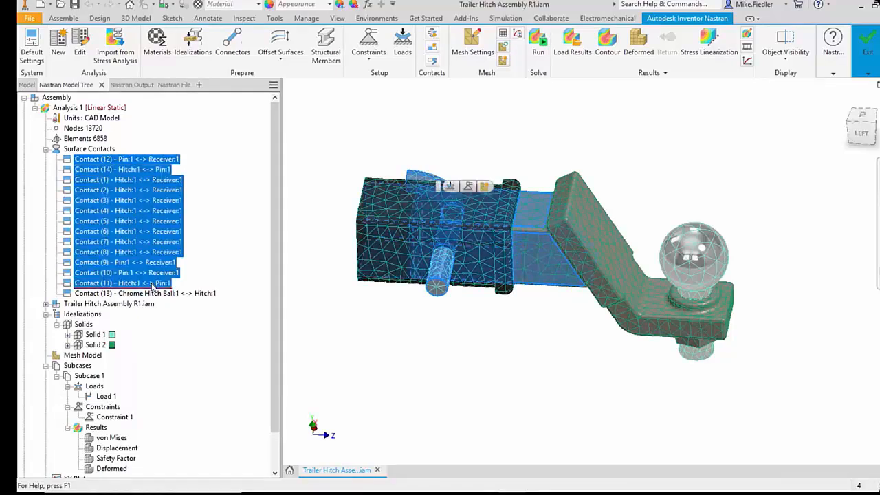
right_click(153, 284)
left_click(172, 288)
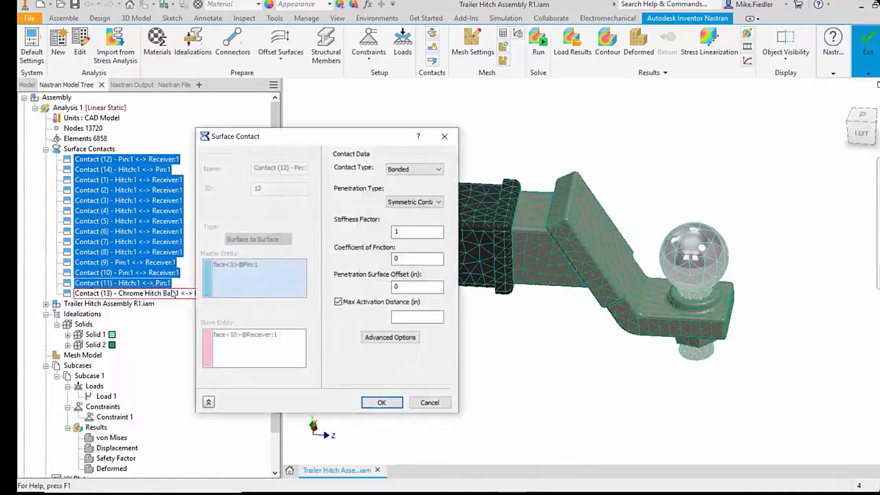
left_click(412, 169)
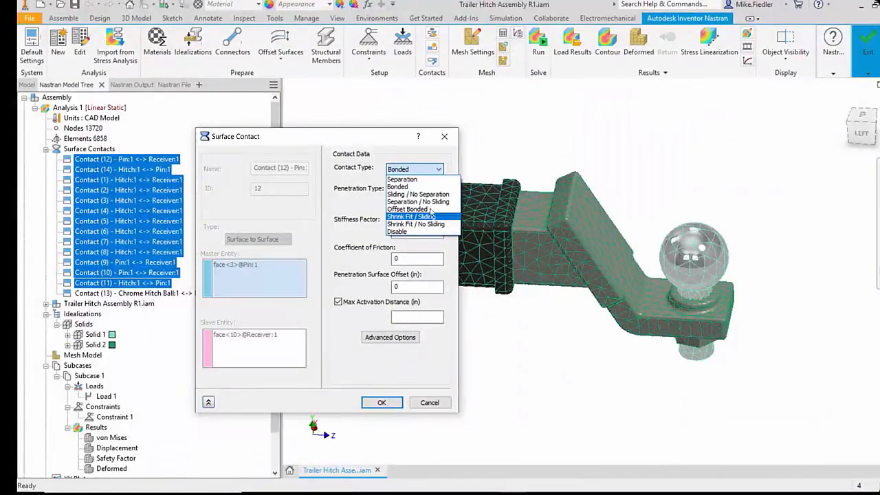
left_click(428, 180)
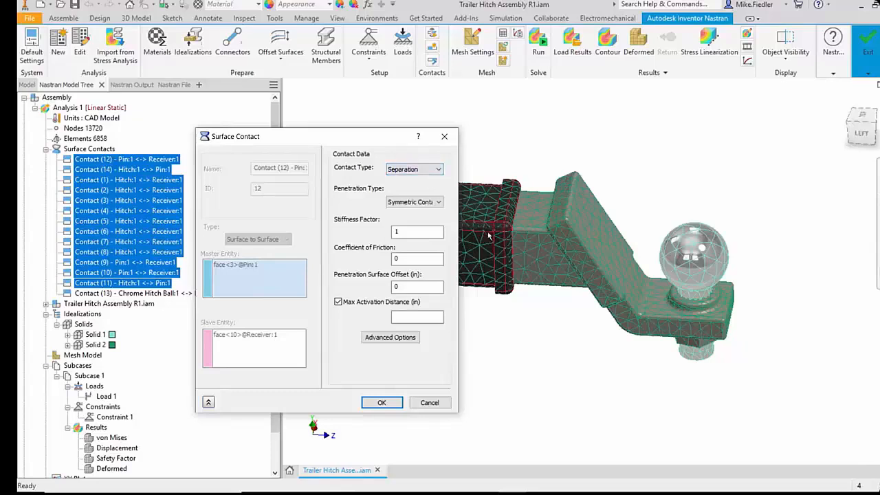
left_click(380, 402)
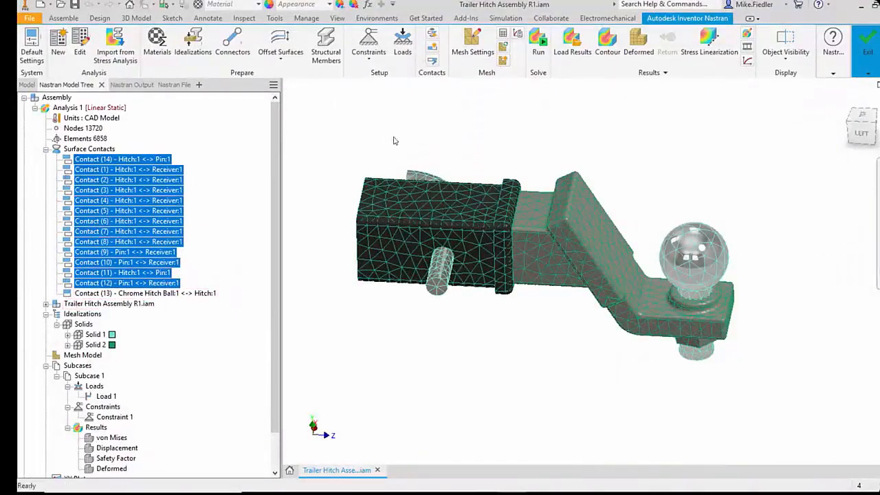
Step: Run the trailer hitch analysis with the separation contacts and follow the solver output to the end
left_click(540, 49)
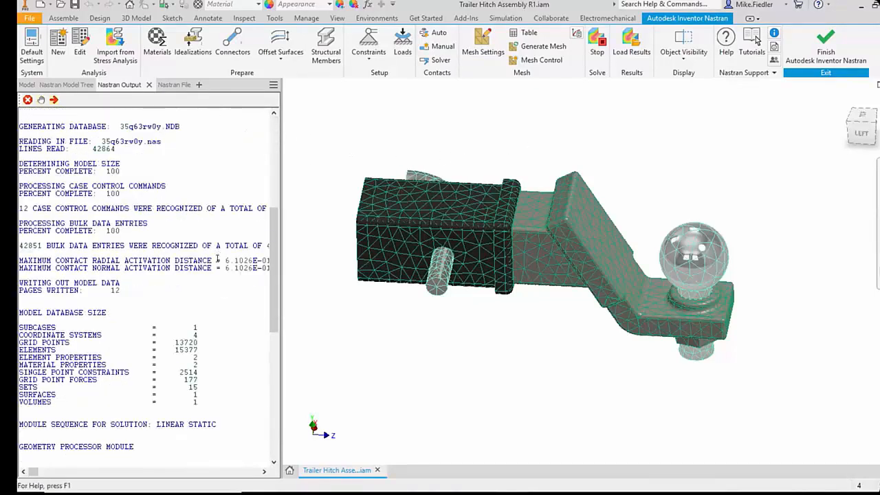
scroll(107, 332, "down", 12)
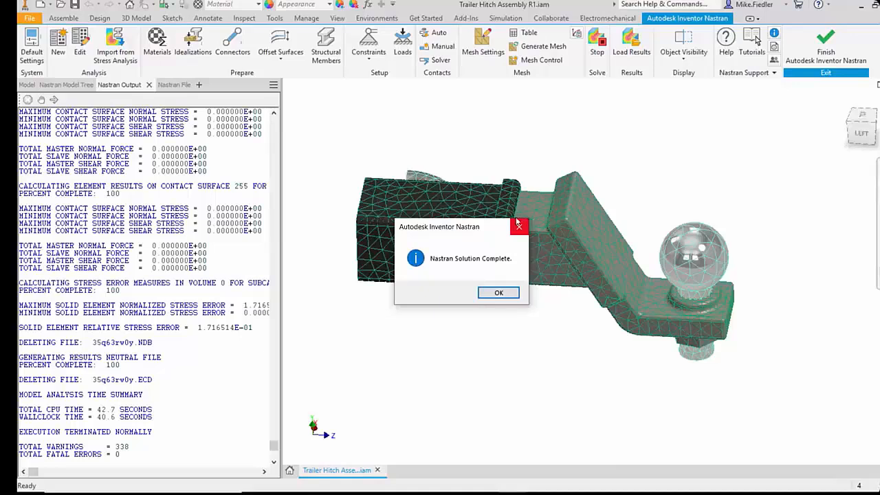
Step: Acknowledge the finished solution and examine the separation-contact von Mises contour where the pin passes through the receiver wall
left_click(498, 294)
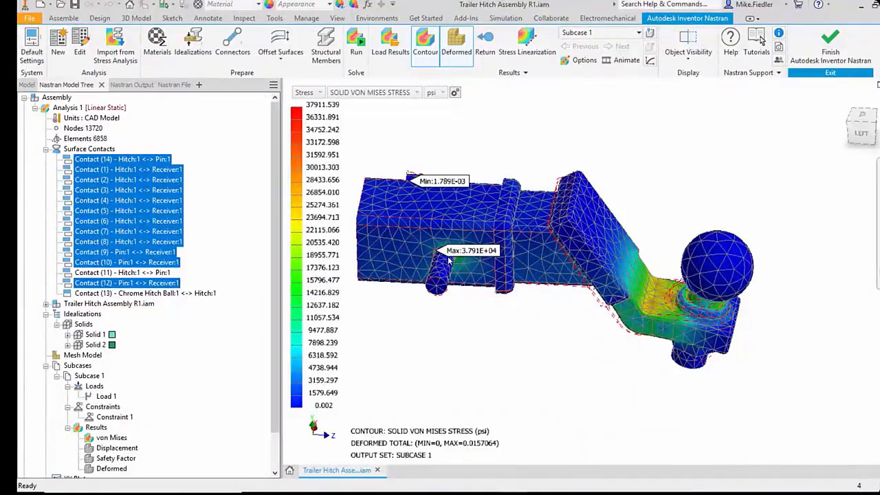
middle_click_drag(469, 267, 440, 268, "shift")
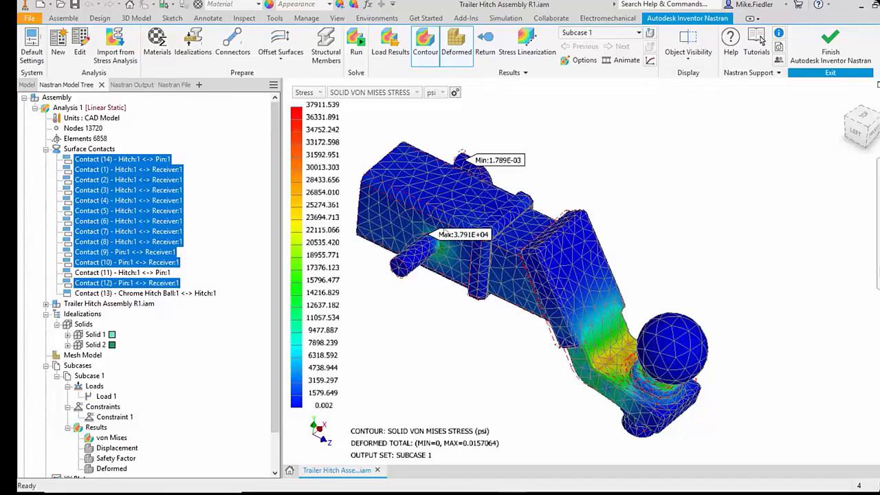
scroll(432, 241, "up", 5)
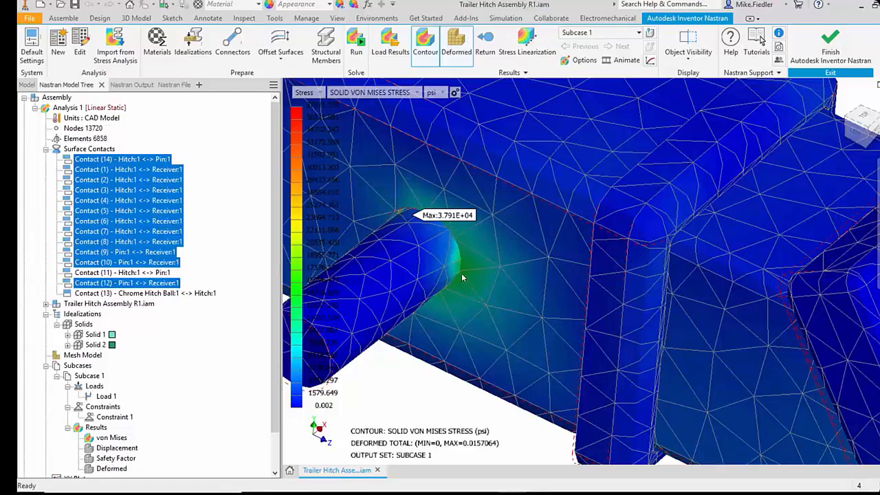
middle_click_drag(463, 277, 512, 253, "shift")
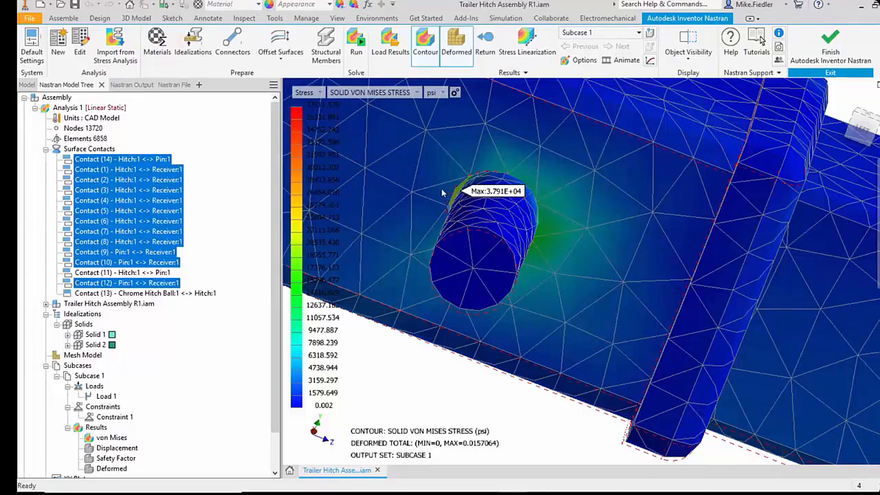
scroll(441, 191, "up", 5)
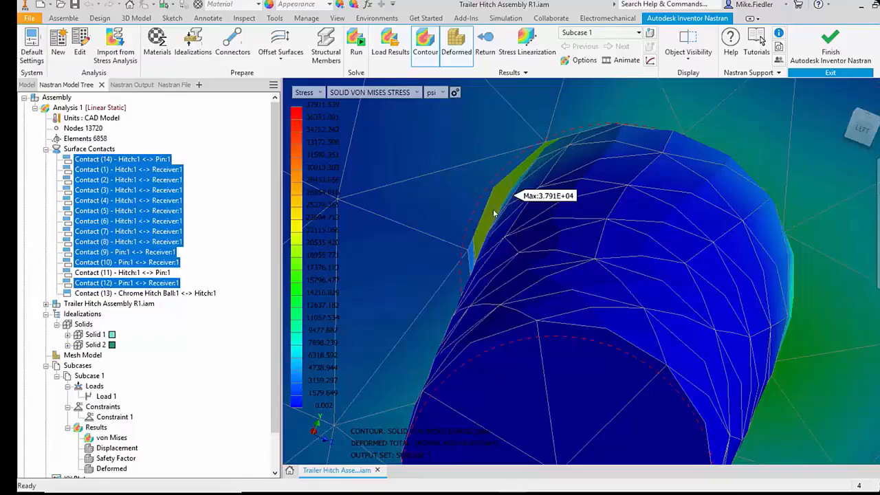
scroll(525, 249, "down", 10)
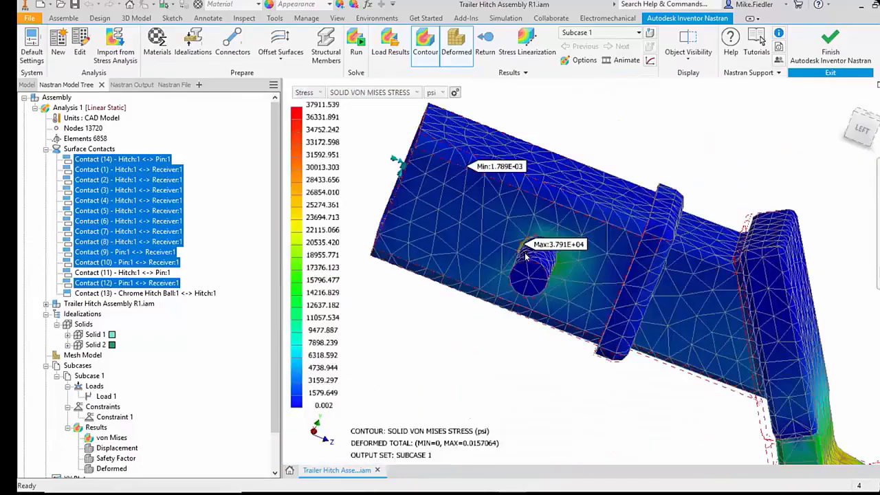
mouse_move(561, 266)
middle_mouse_down("shift")
mouse_move(581, 282)
mouse_move(488, 266)
mouse_move(569, 274)
middle_mouse_up("shift")
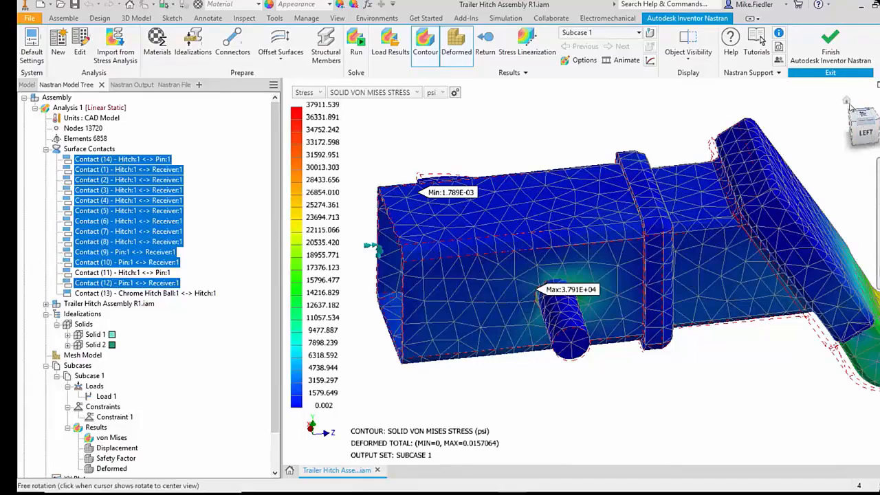
Step: Inspect the deformed von Mises contour across the whole hitch assembly, comparing the receiver's pin hole with the hitch bend and ball mount
left_click_drag(846, 103, 855, 124)
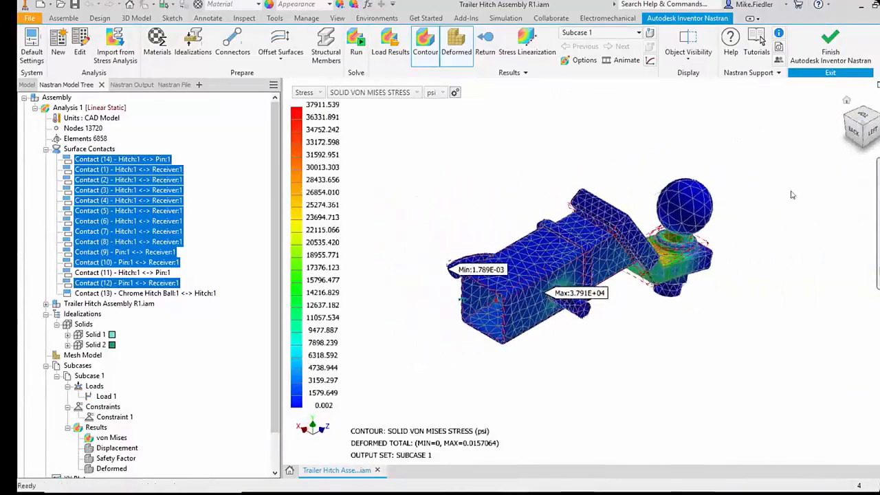
middle_click_drag(655, 311, 576, 301, "shift")
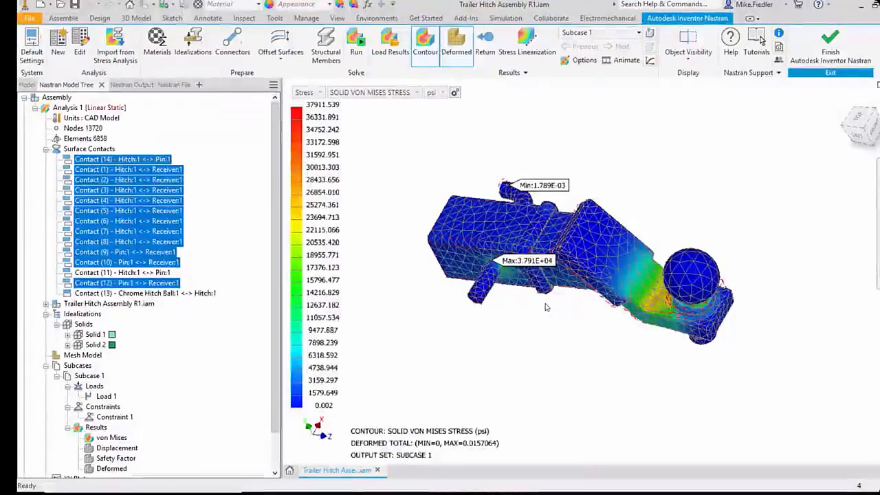
middle_click_drag(595, 298, 640, 249, "shift")
scroll(504, 249, "up", 5)
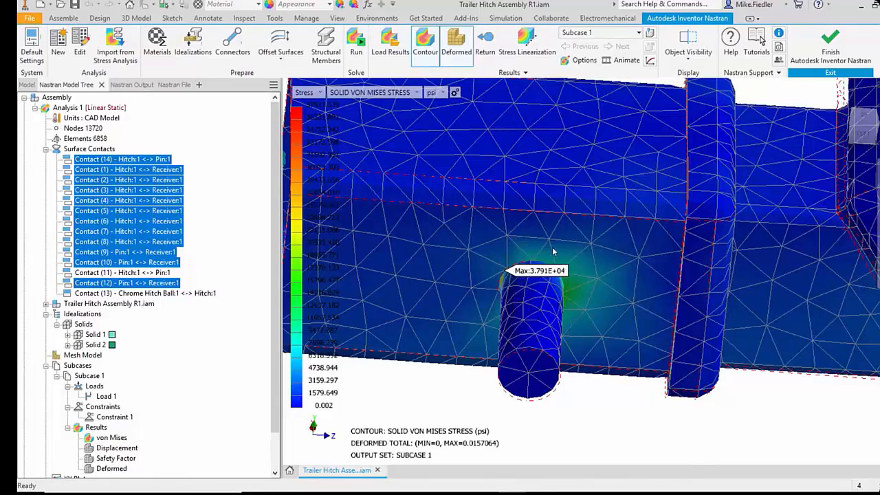
scroll(630, 306, "down", 3)
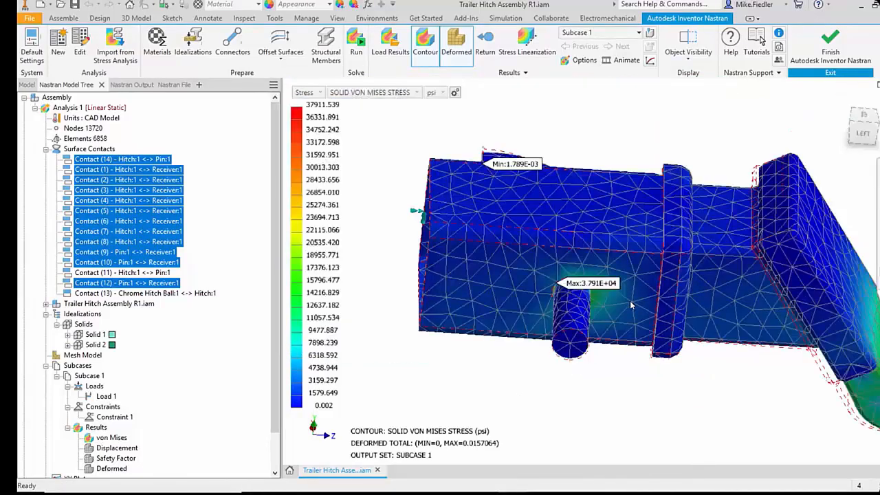
scroll(630, 306, "down", 3)
scroll(742, 347, "up", 4)
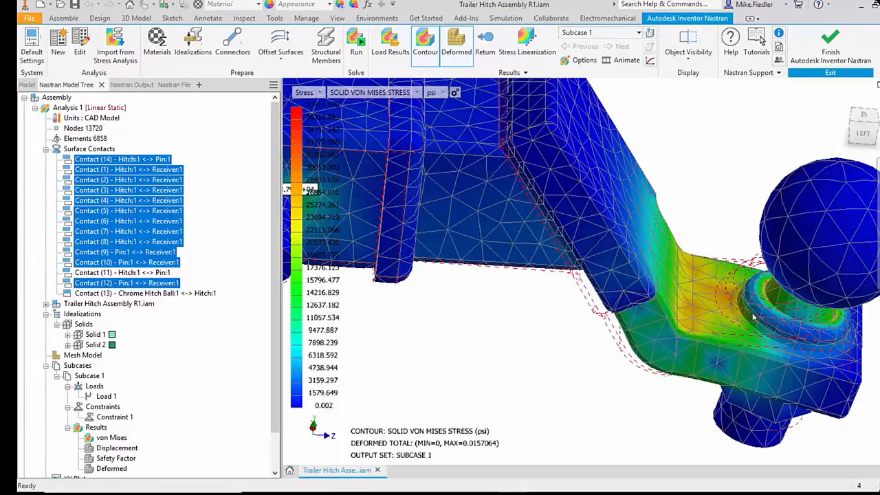
scroll(749, 323, "down", 2)
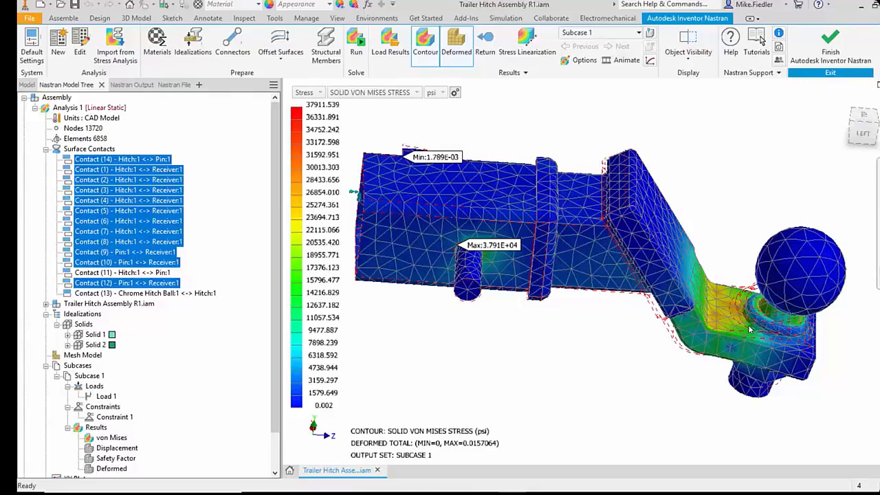